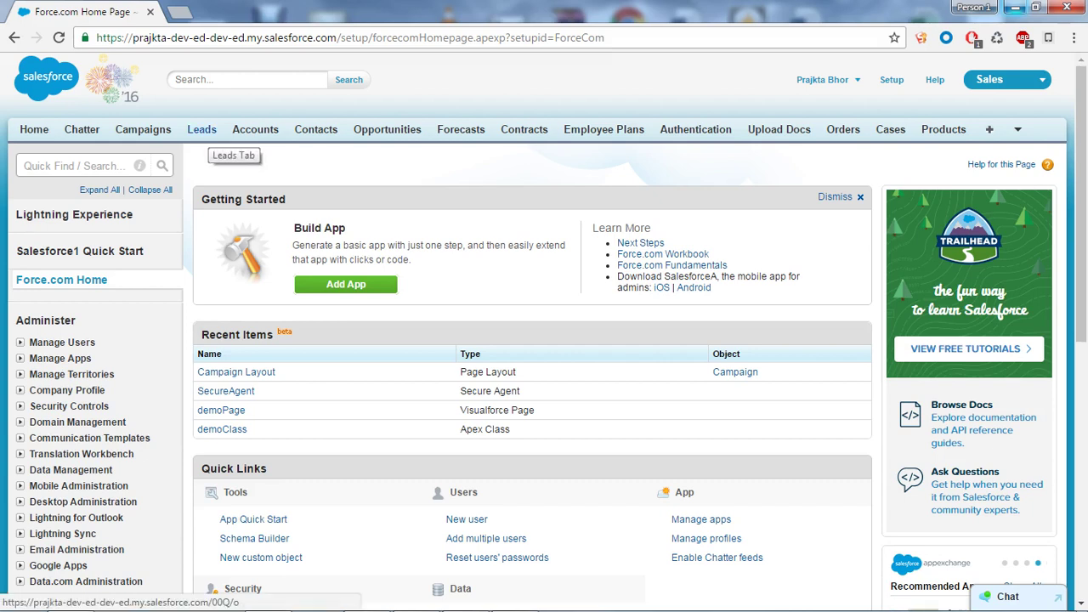
Start a new lead with salutation Ms. and the lead's first and last name
middle_click(201, 129)
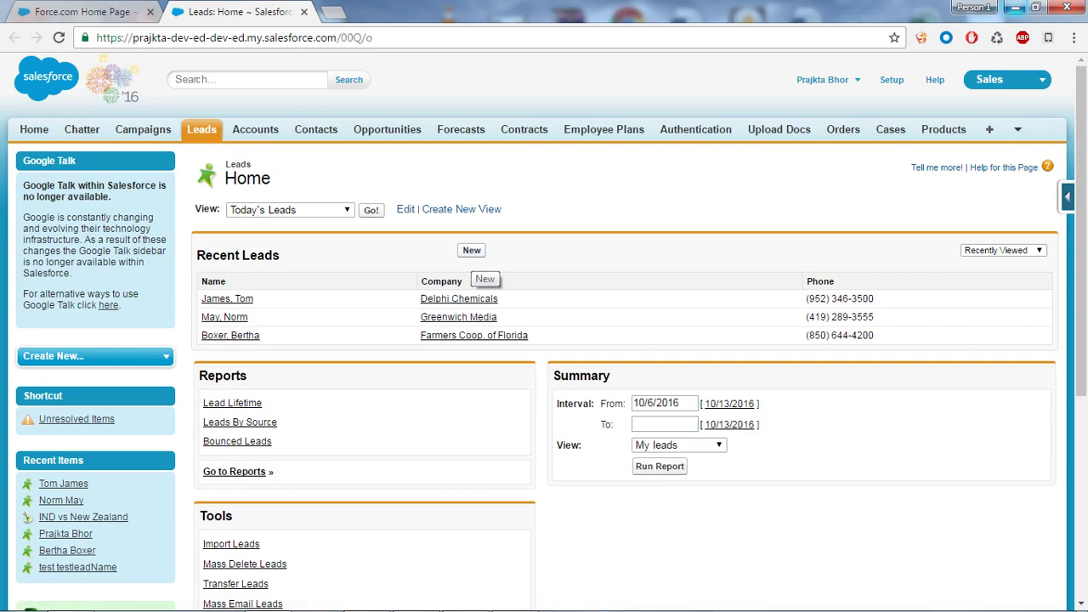
left_click(471, 250)
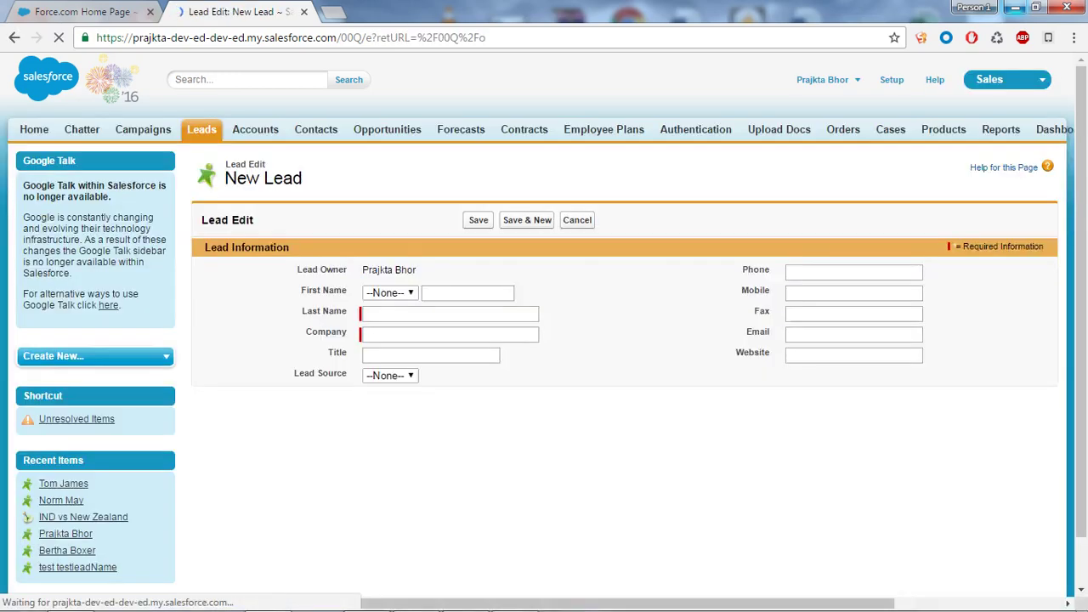
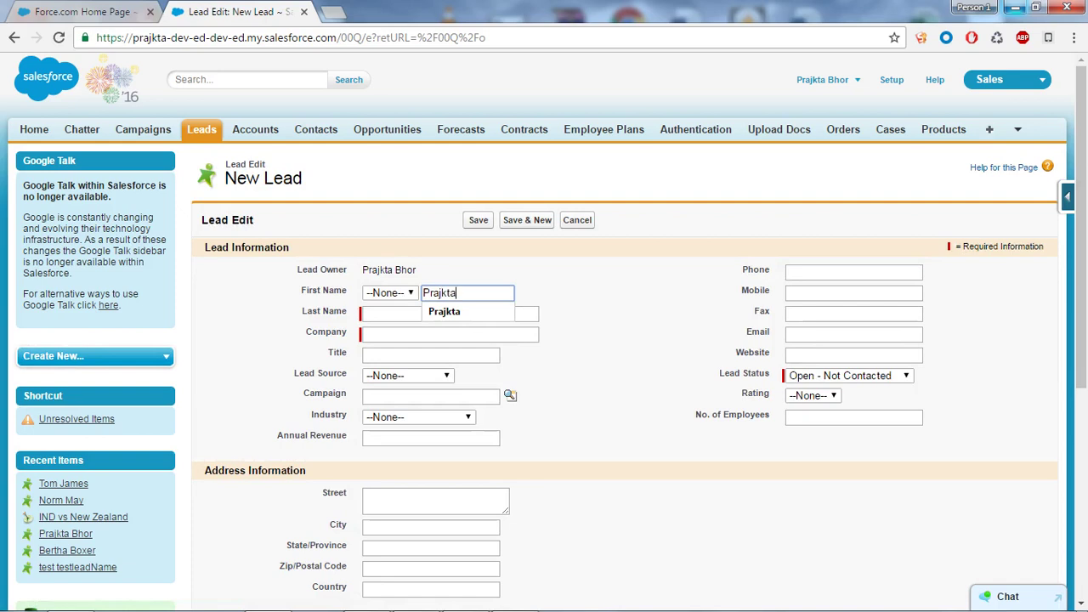
key("Down")
key("Return")
key("shift+Tab")
key("alt+Down")
key("Down")
key("Down")
key("Return")
key("Tab")
key("Tab")
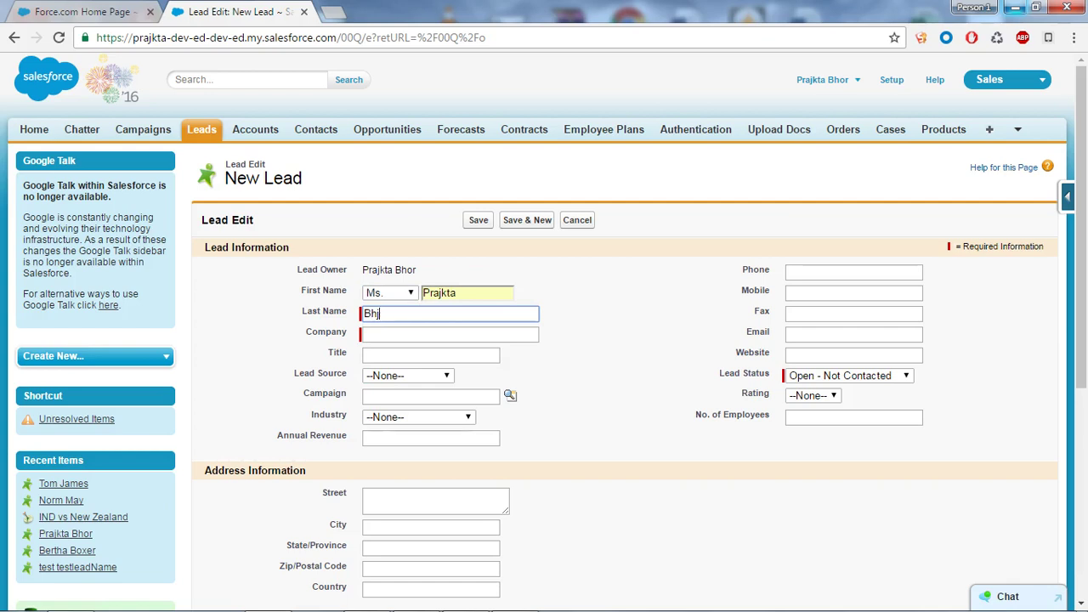
key("Down")
key("Return")
Set the company to Paragyte and the lead source to Web
key("Tab")
type("P")
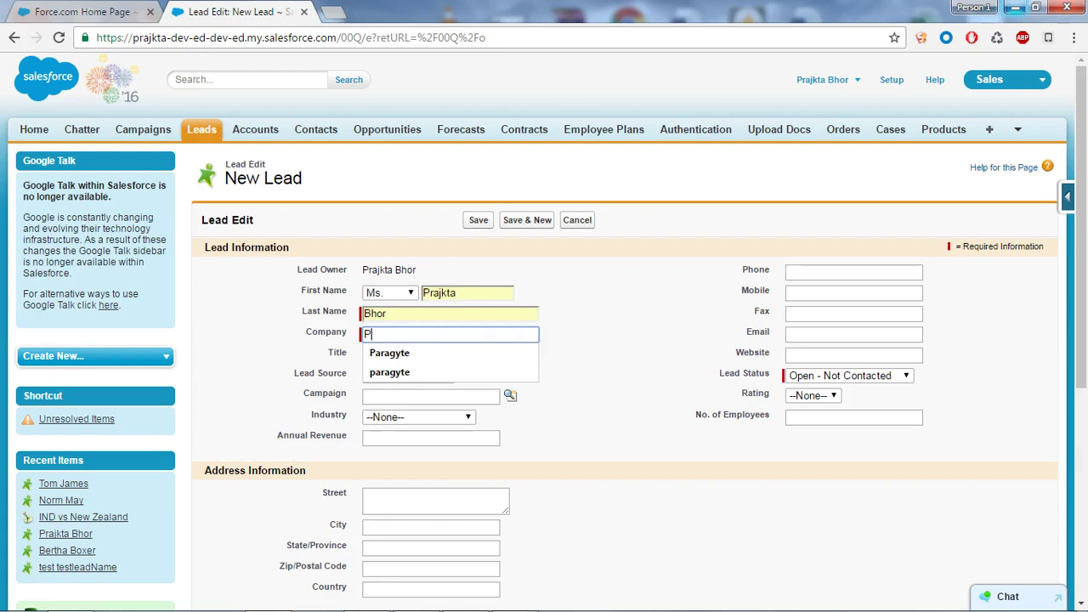
key("Down")
key("Return")
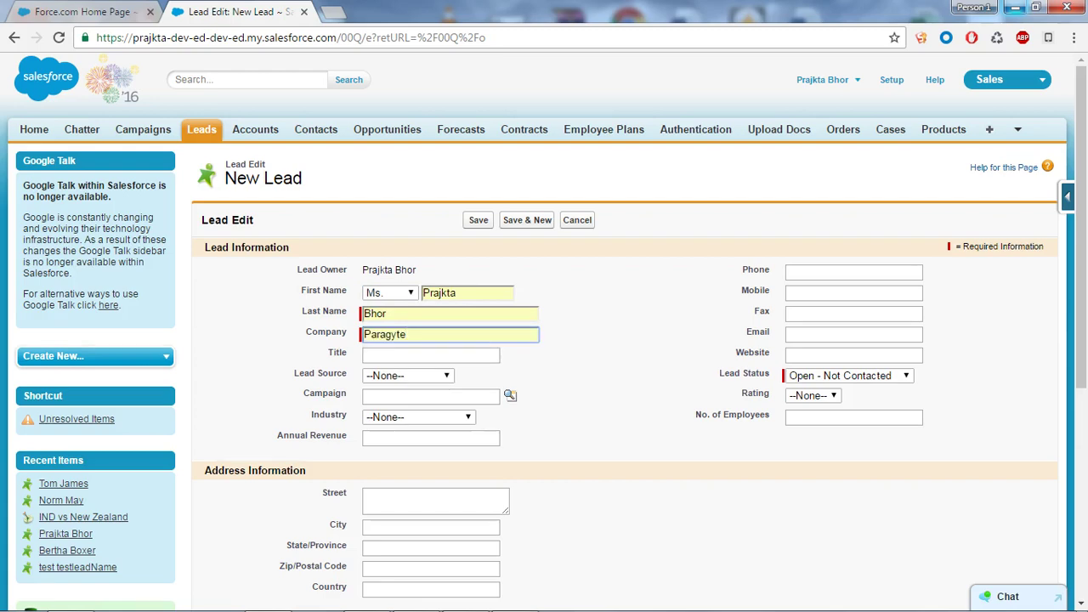
scroll(543, 340, "down", 1)
key("Tab")
key("Tab")
key("alt+Down")
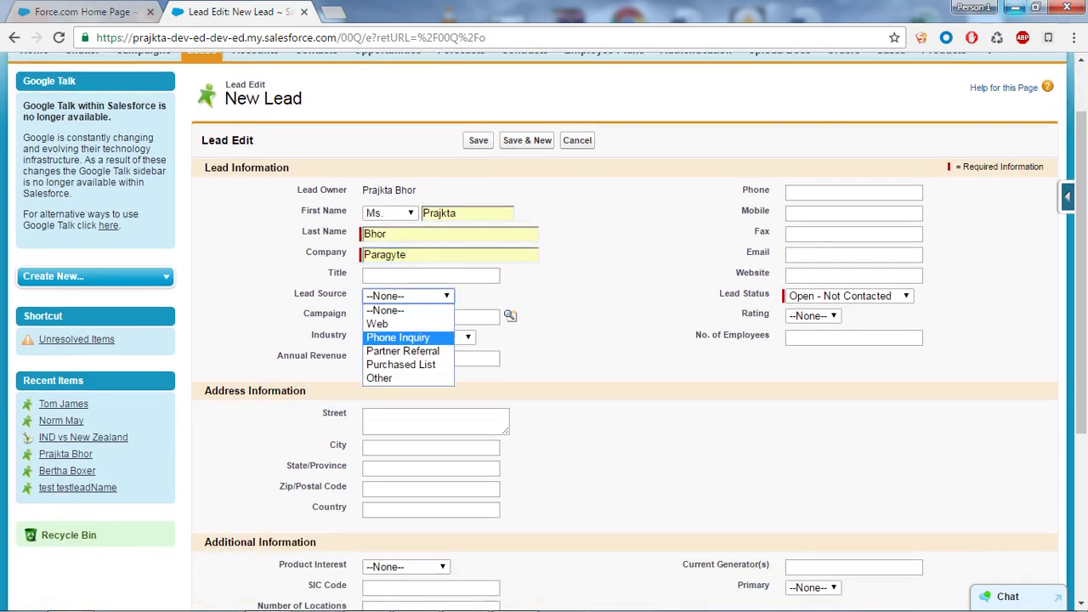
key("Return")
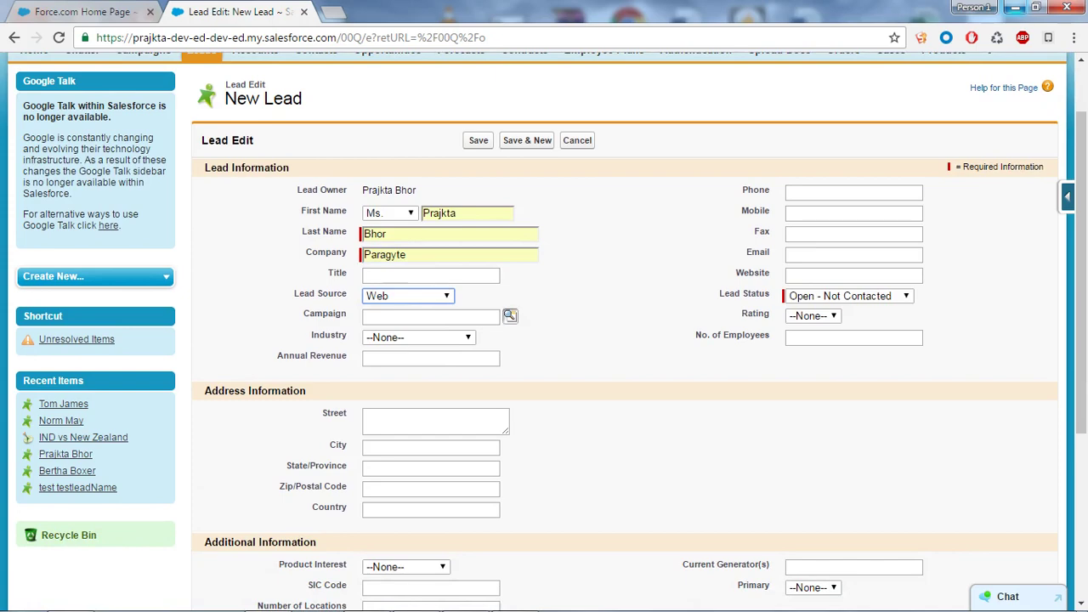
Set campaign Hero Honda, industry Engineering and lead status Working - Contacted
left_click(510, 315)
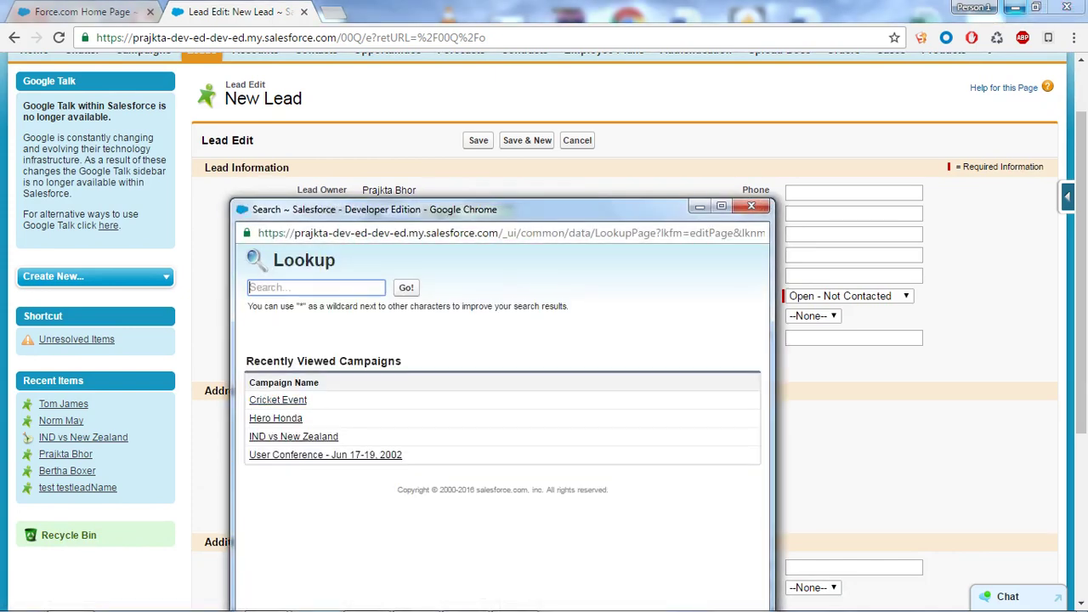
left_click(275, 418)
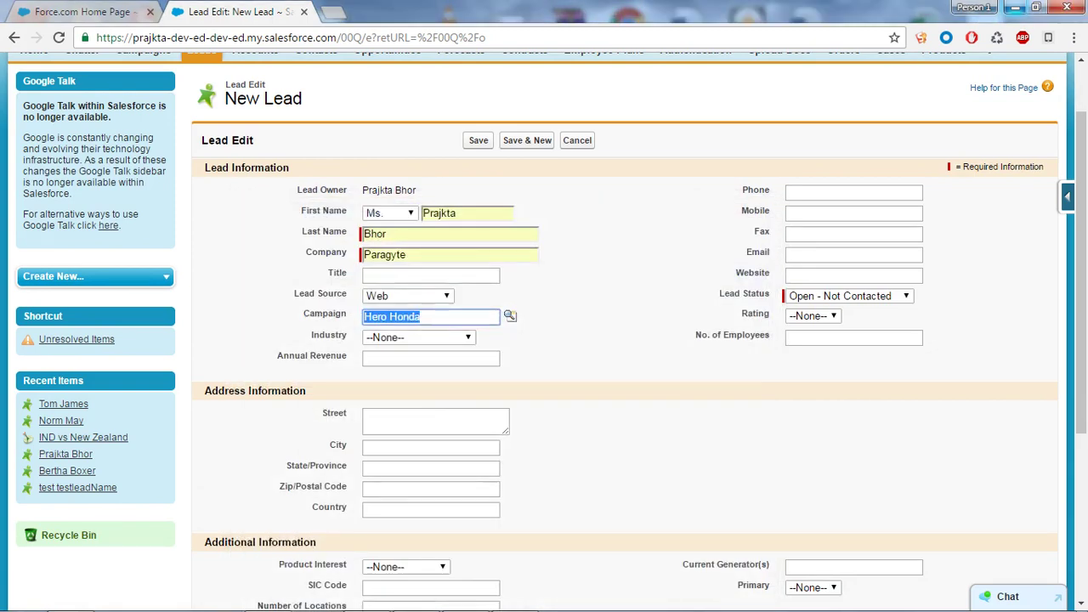
left_click(418, 337)
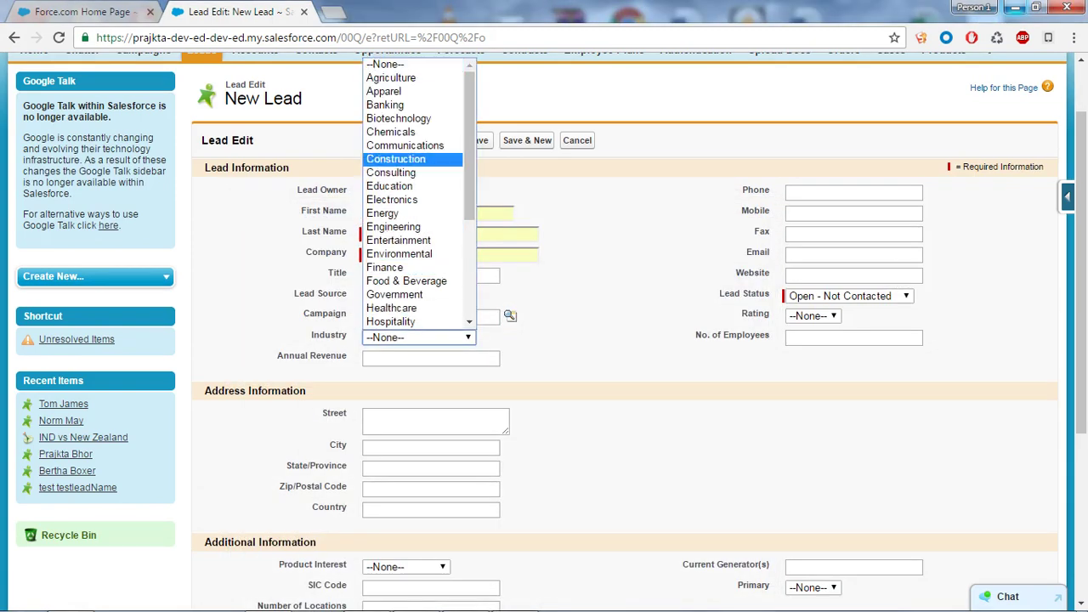
left_click(393, 227)
left_click(848, 296)
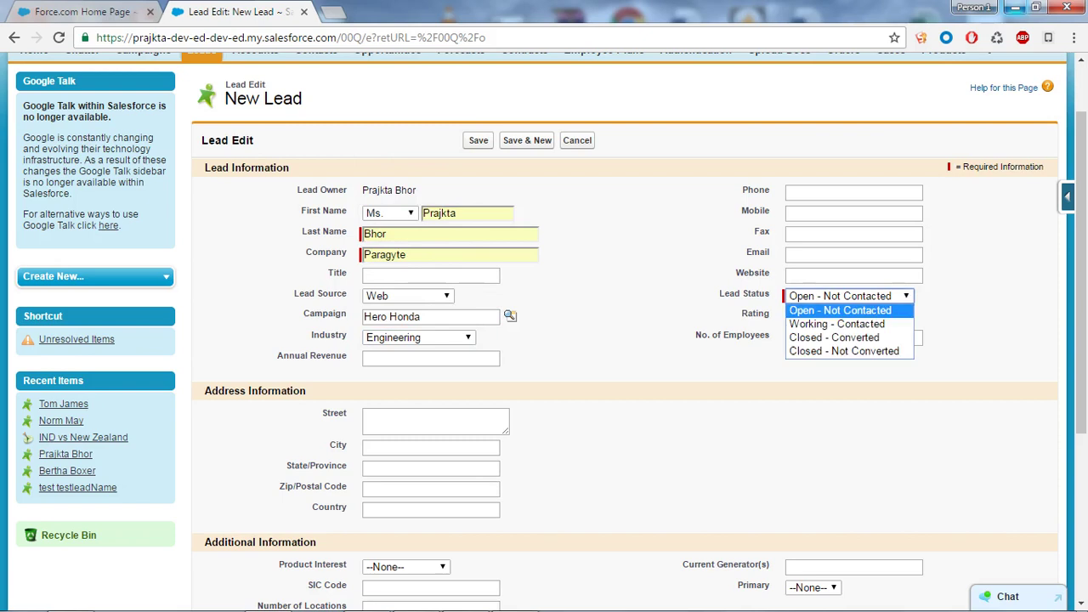
key("Up")
key("Up")
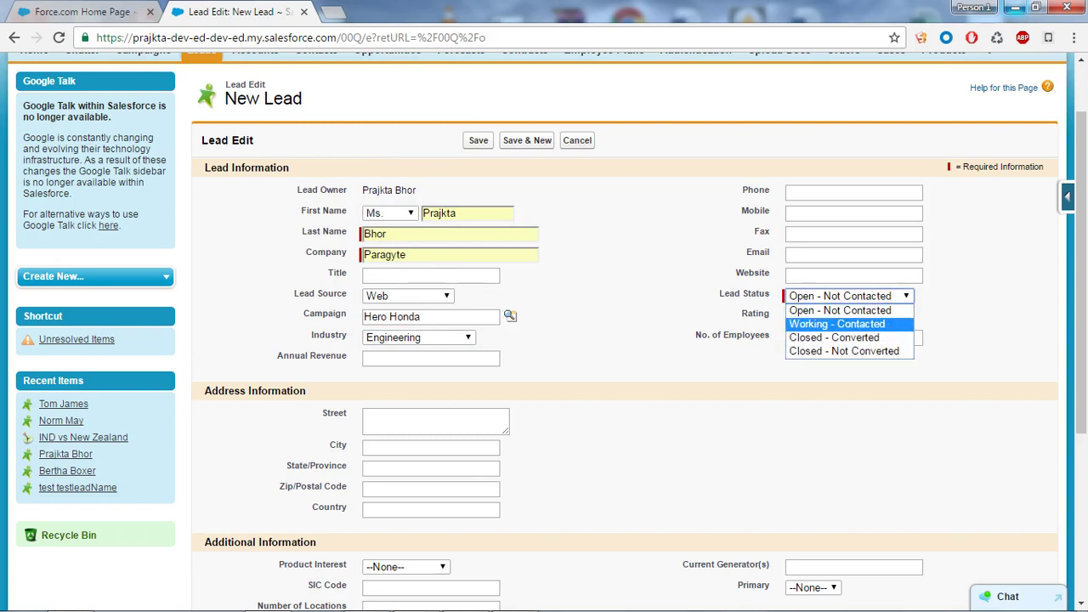
key("Return")
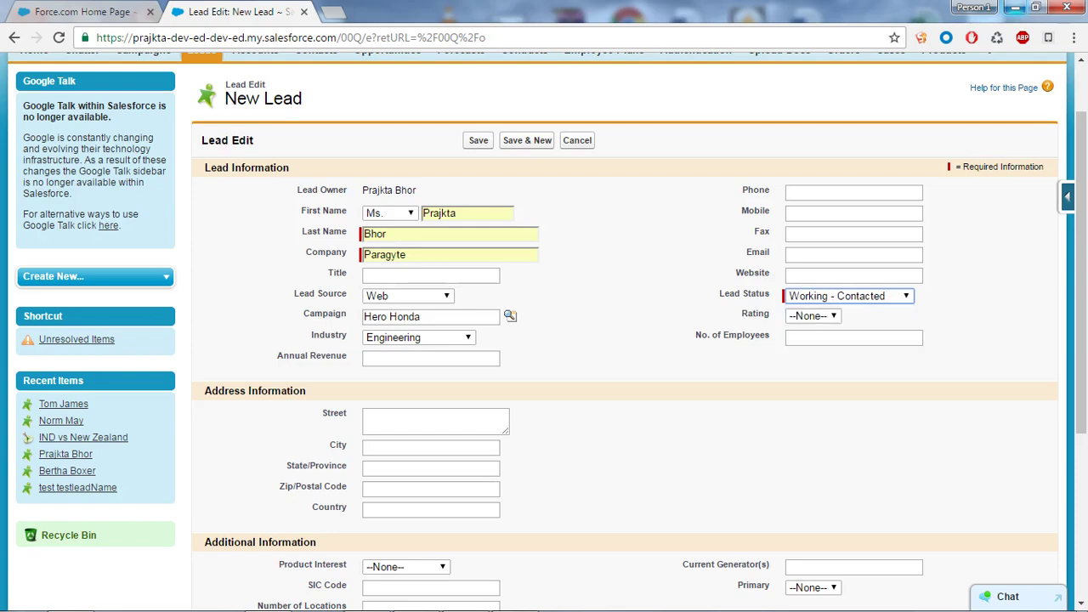
scroll(544, 331, "down", 2)
Fill in the lead's street, city Pune, postal code and country India
left_click(435, 261)
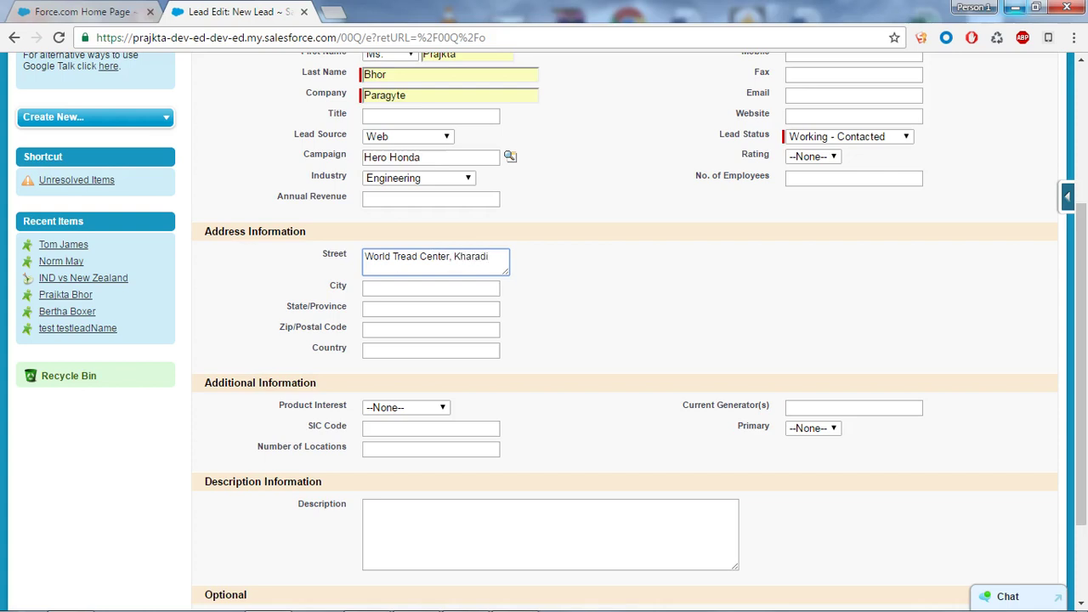
key("Tab")
type("Pub")
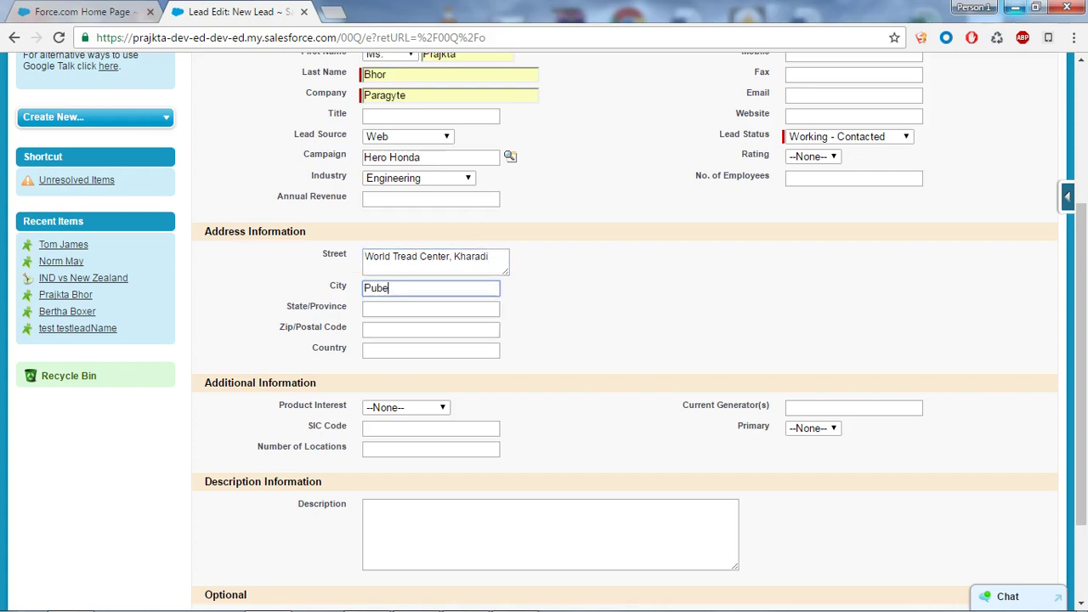
key("BackSpace")
type("ne")
key("Down")
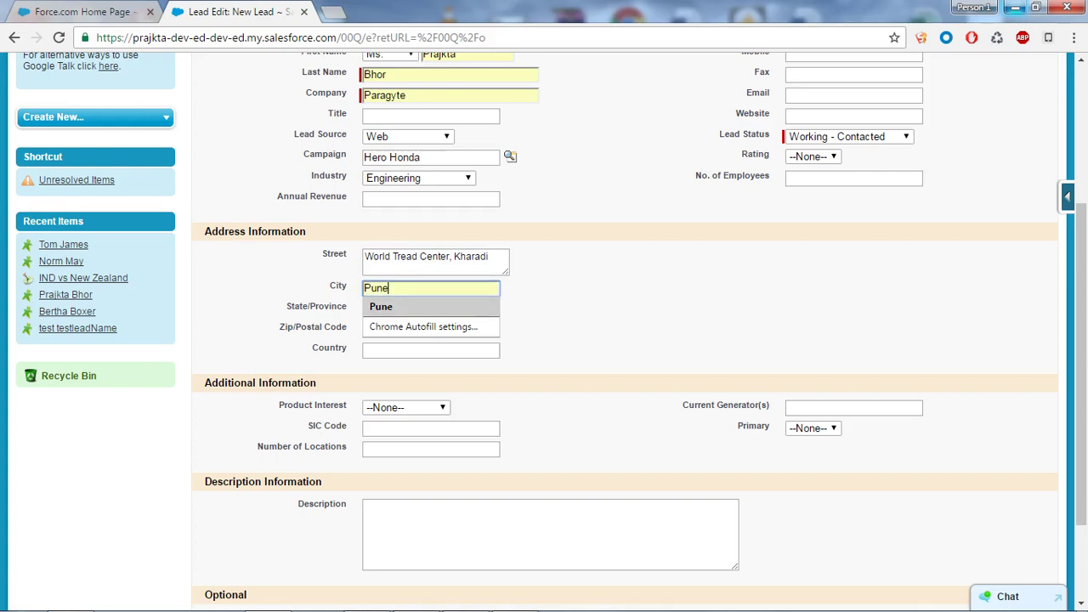
key("Return")
left_click(431, 329)
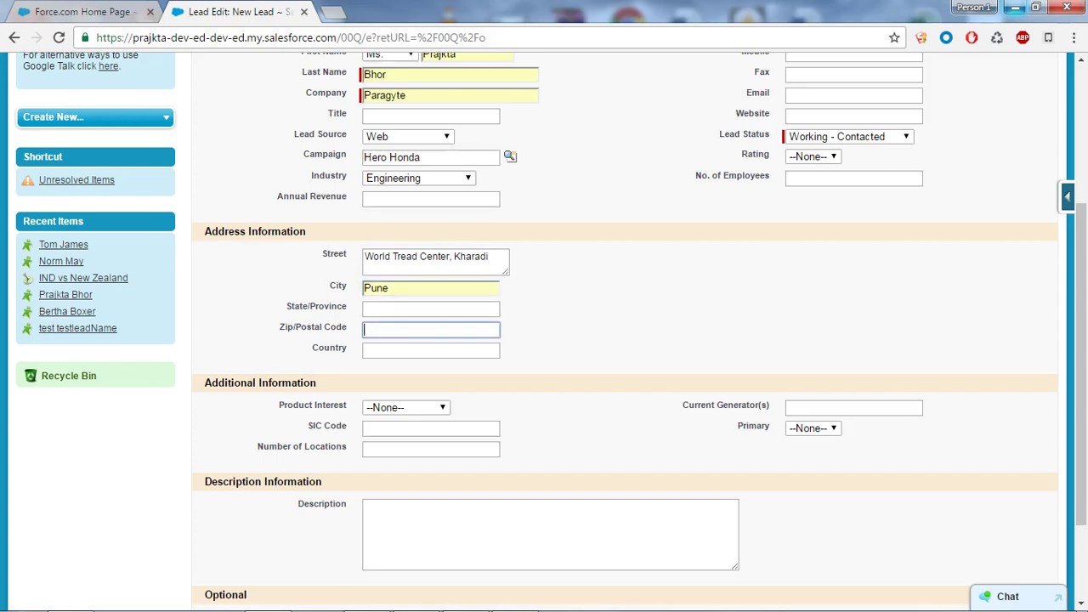
type("411")
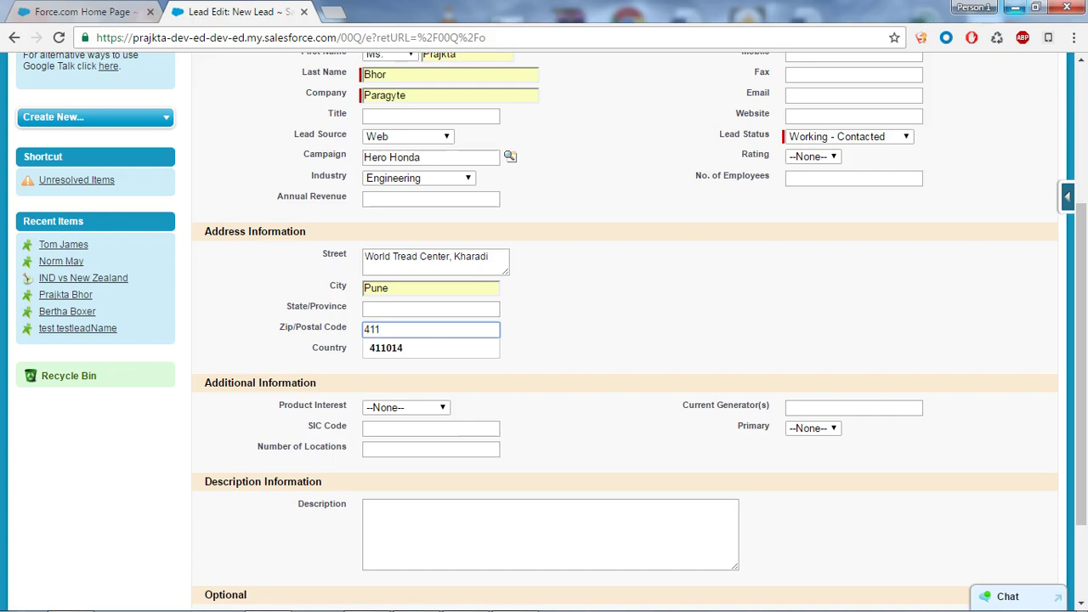
key("Down")
key("Return")
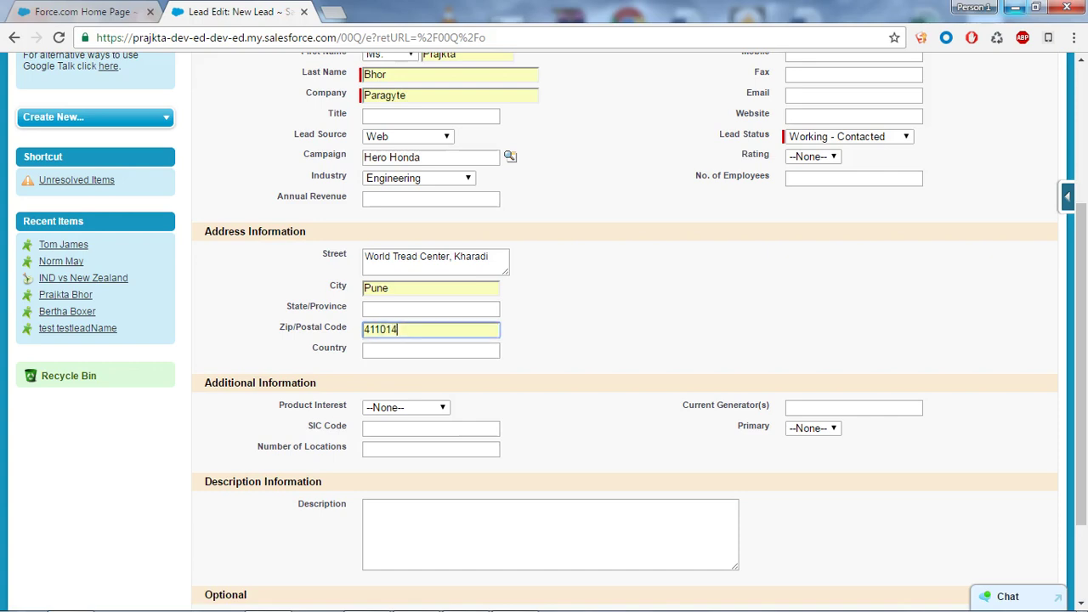
left_click(431, 349)
type("IOndia")
key("BackSpace")
key("BackSpace")
key("BackSpace")
key("BackSpace")
key("BackSpace")
type("ndia")
key("Down")
key("Return")
Set Product Interest to GC1000 series and Primary to No
scroll(543, 339, "down", 2)
key("Tab")
key("alt+Down")
key("Down")
key("Return")
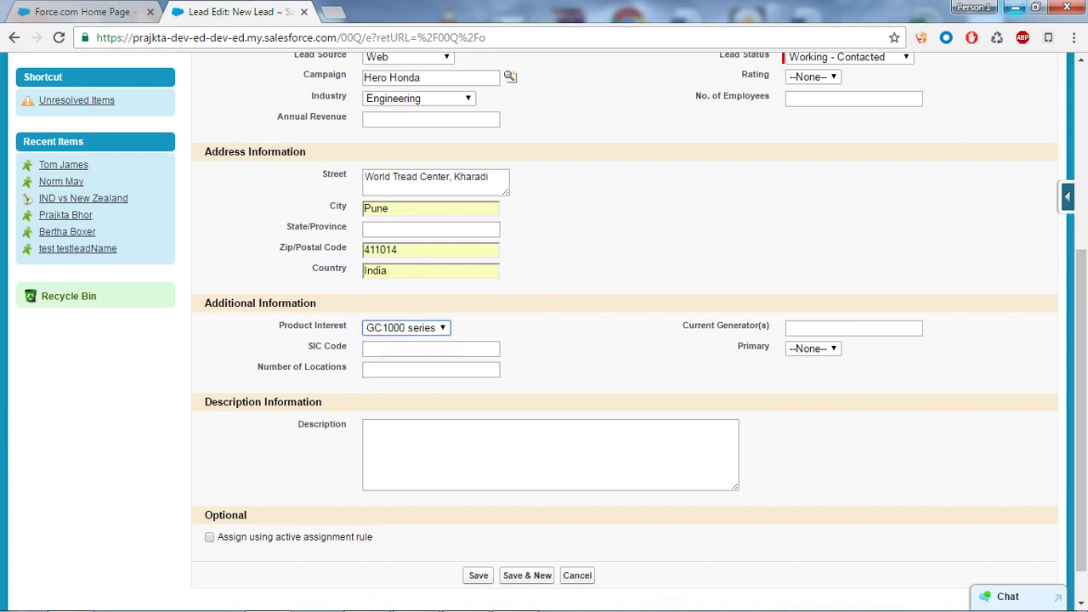
key("Tab")
key("Tab")
key("Tab")
key("alt+Down")
key("Down")
key("Down")
key("Up")
key("Return")
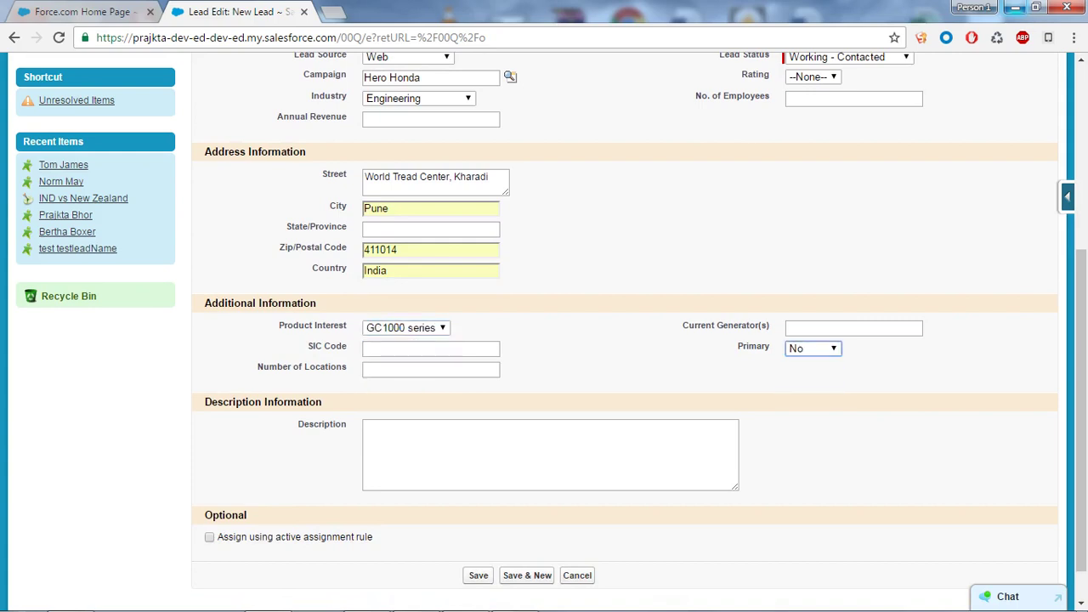
Save the new lead
scroll(544, 340, "down", 1)
scroll(544, 340, "up", 2)
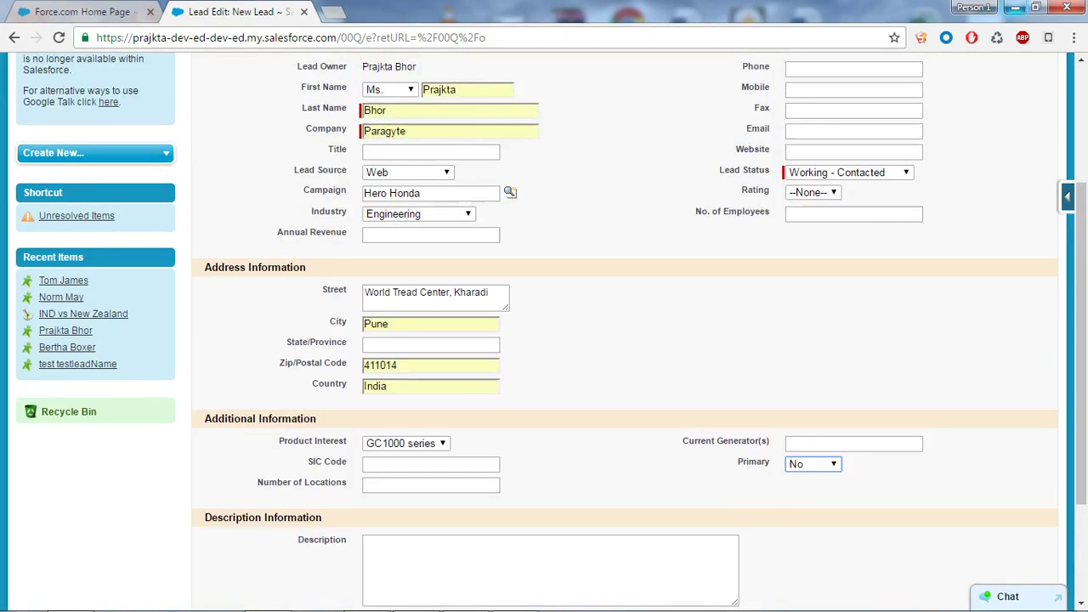
scroll(544, 340, "up", 1)
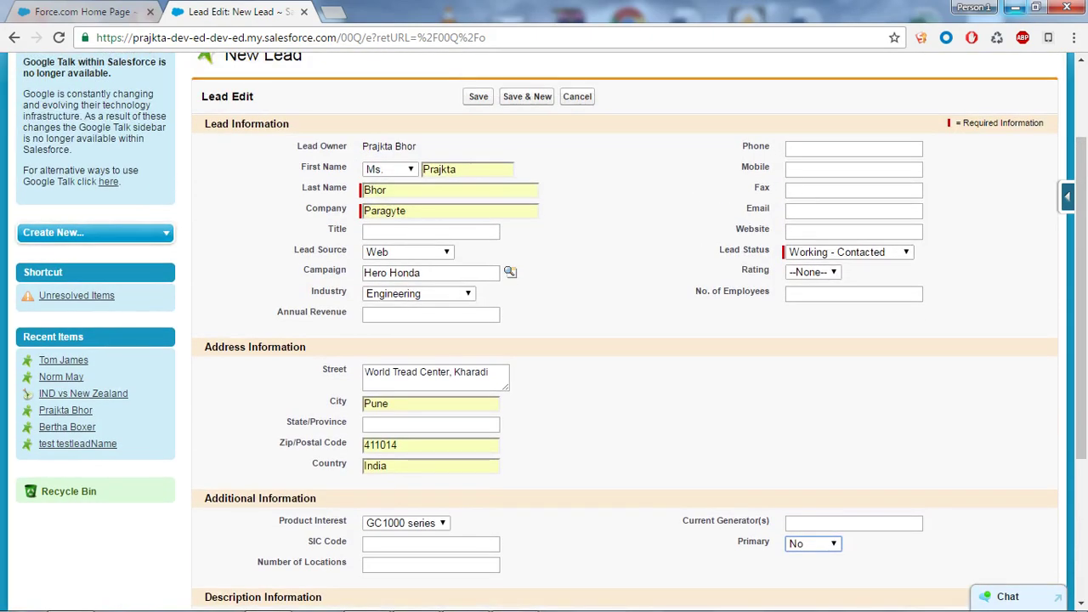
scroll(544, 340, "down", 3)
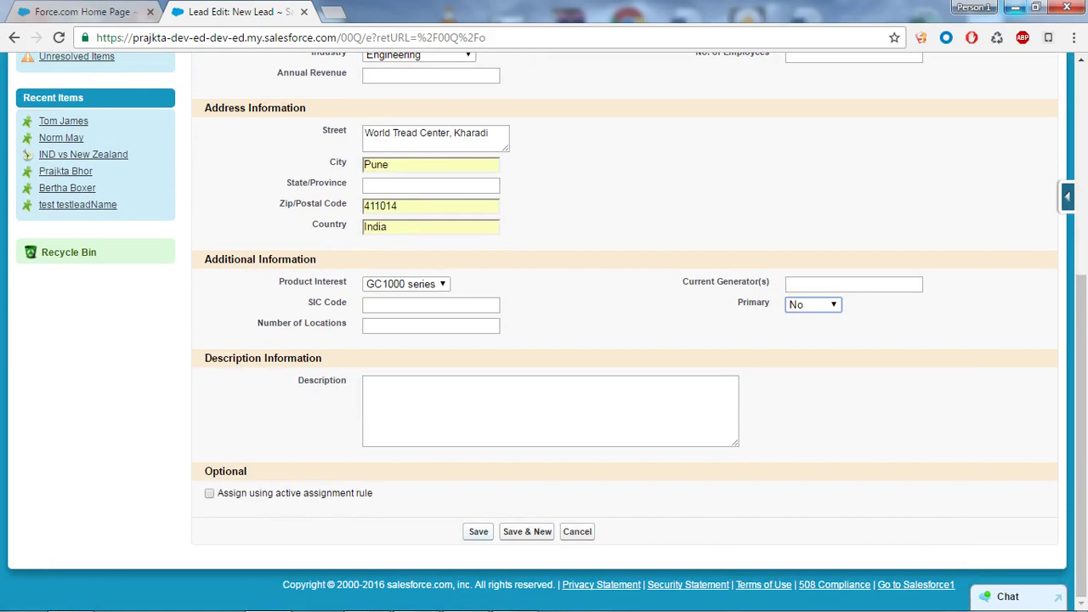
left_click(483, 531)
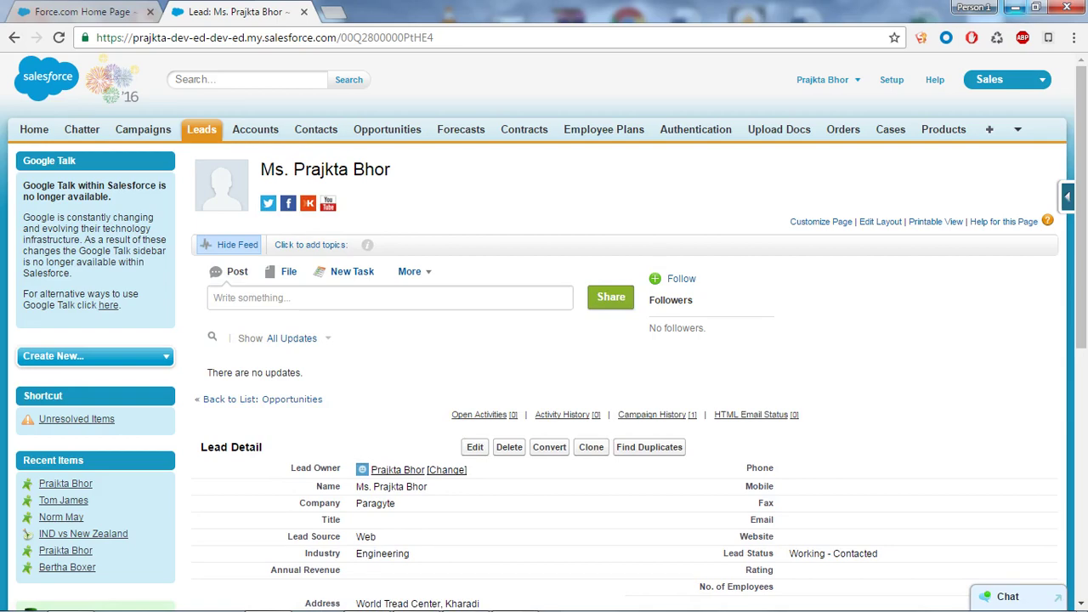
Open the Convert Lead page from the saved lead's detail page
scroll(595, 459, "down", 1)
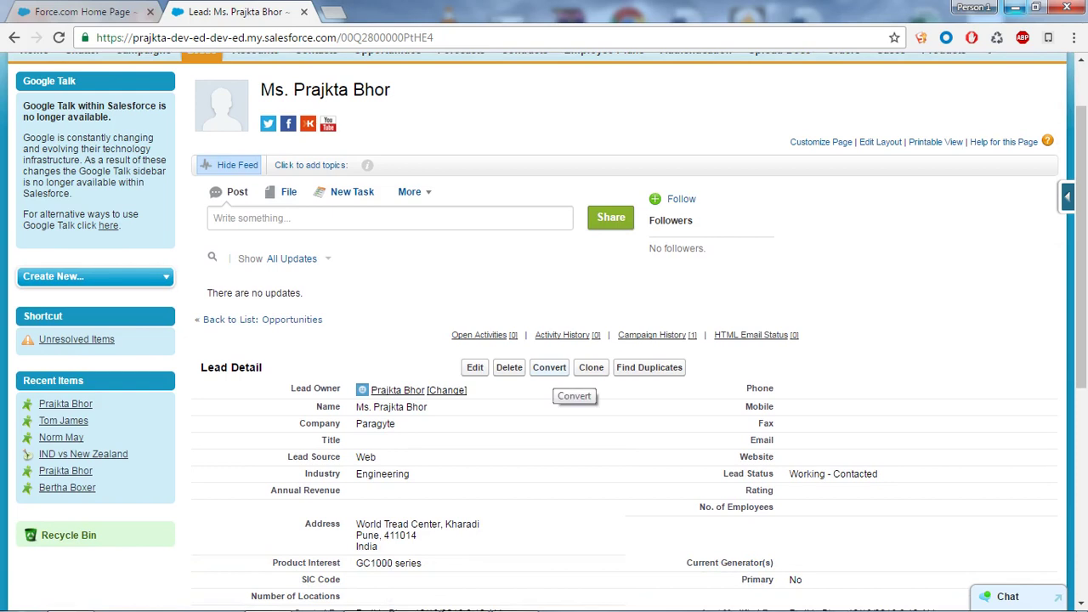
left_click(548, 367)
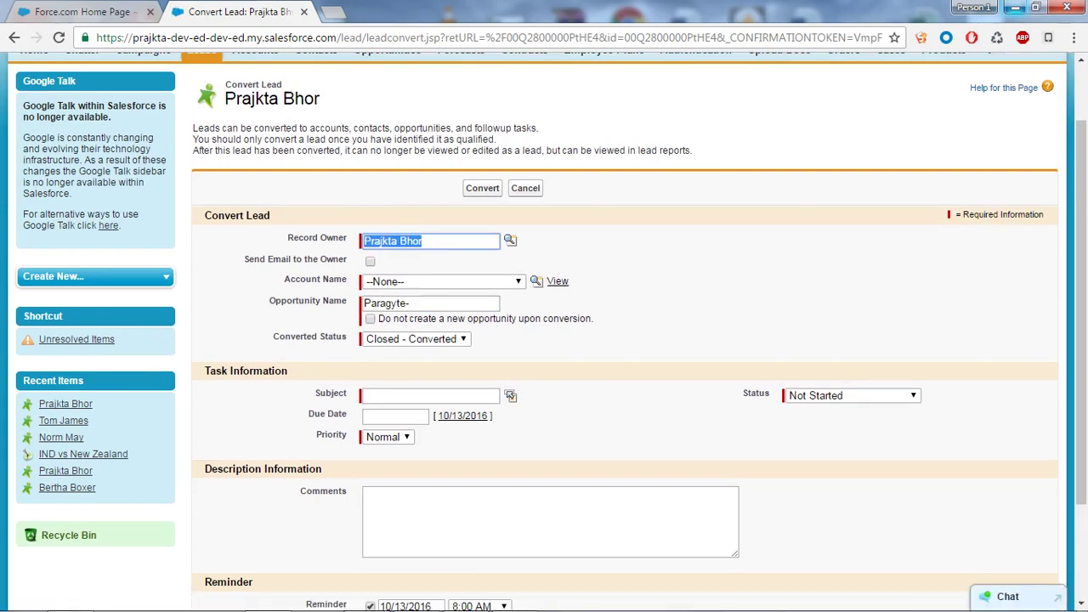
Create new account Paragyte and name the opportunity Paragyte- Test, keeping Closed - Converted status
left_click(442, 281)
key("Down")
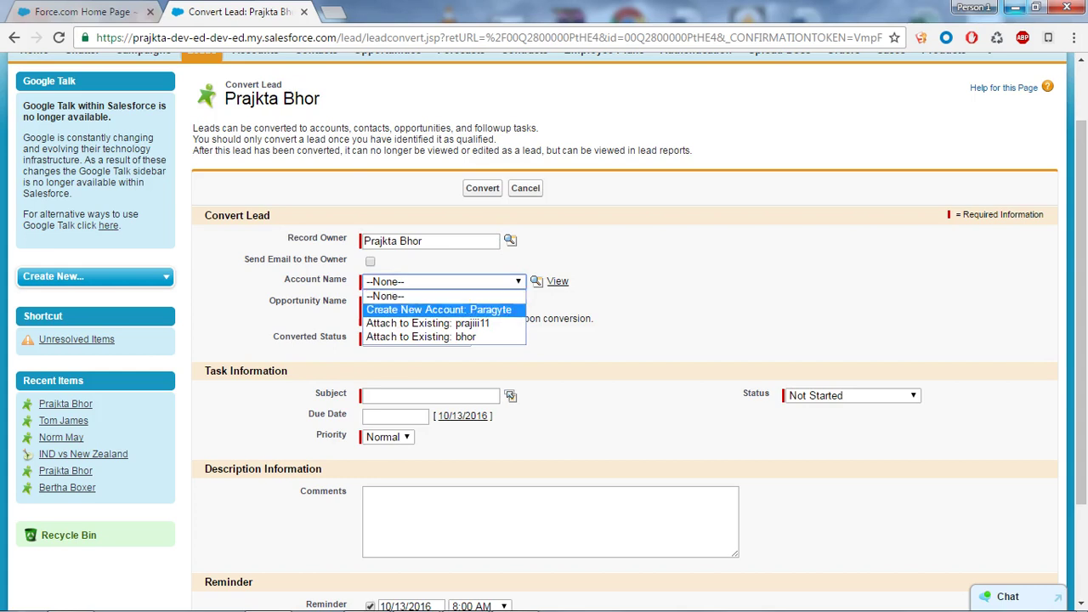
key("Return")
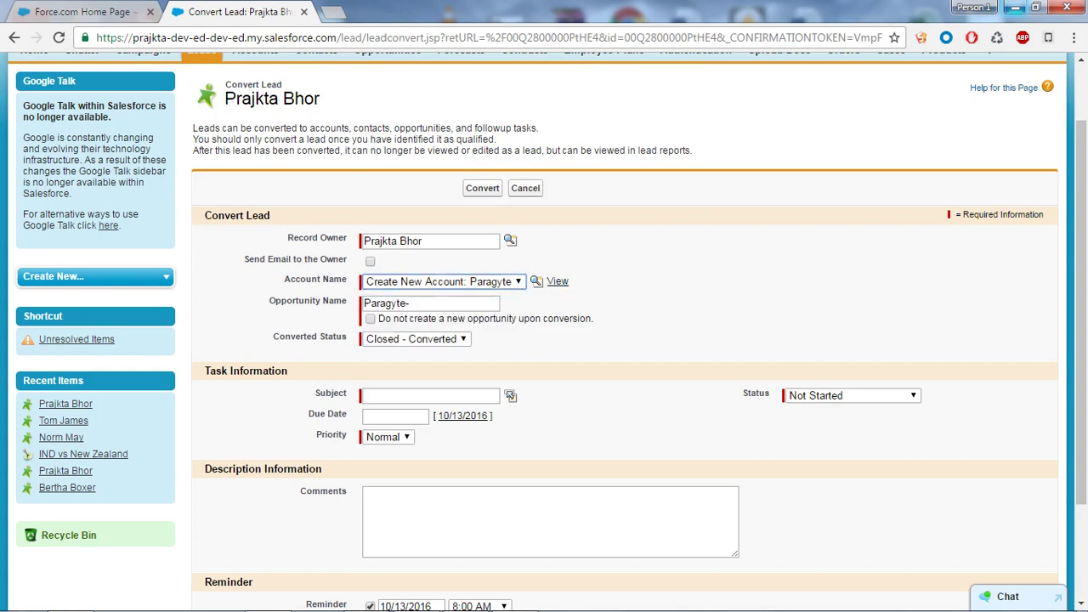
left_click(410, 303)
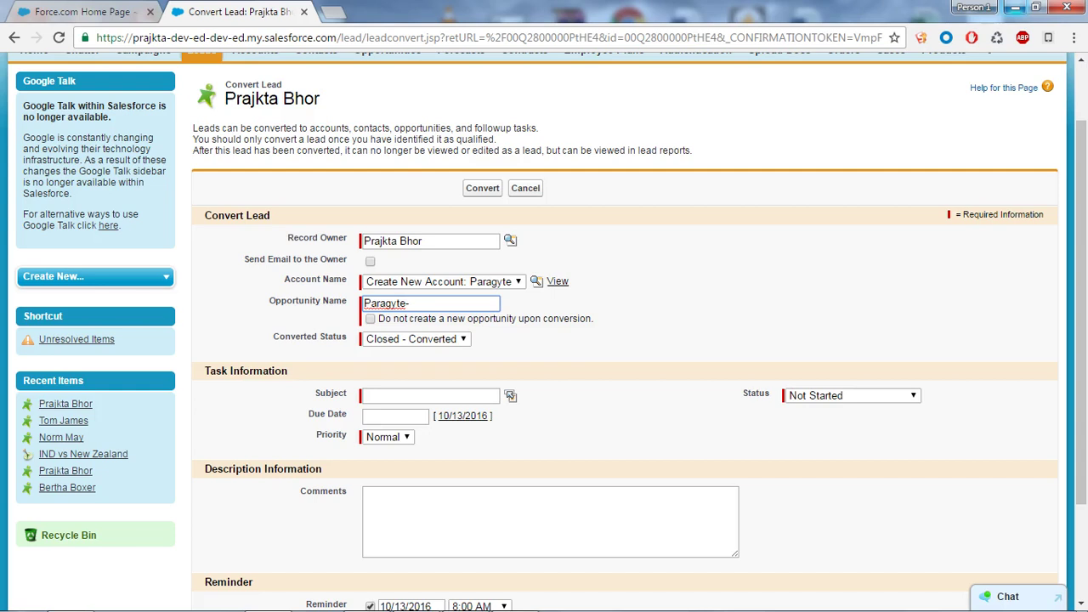
key("Tab")
key("space")
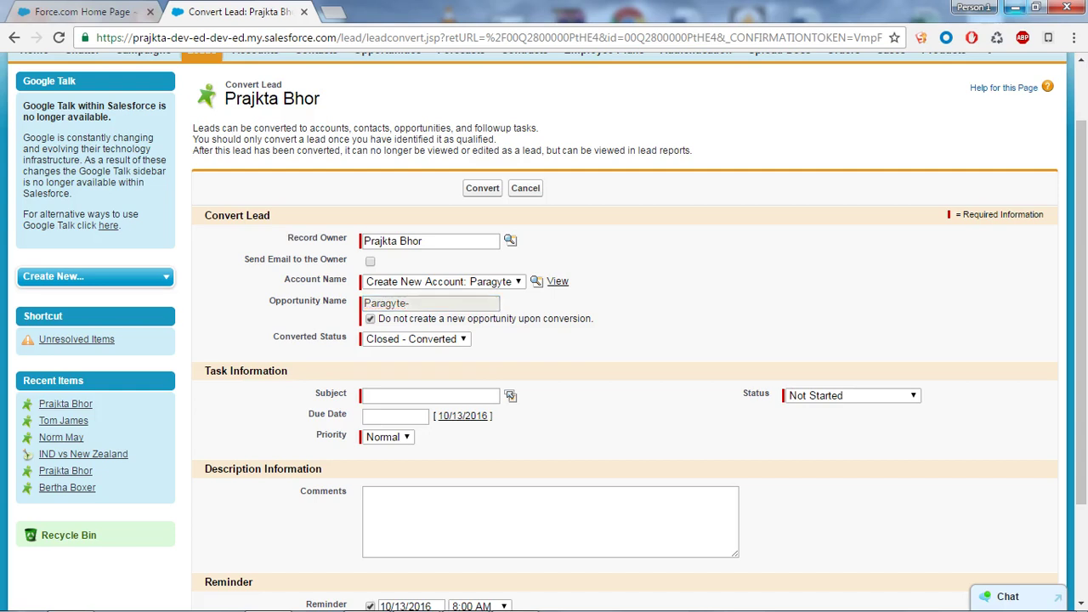
key("space")
left_click(430, 304)
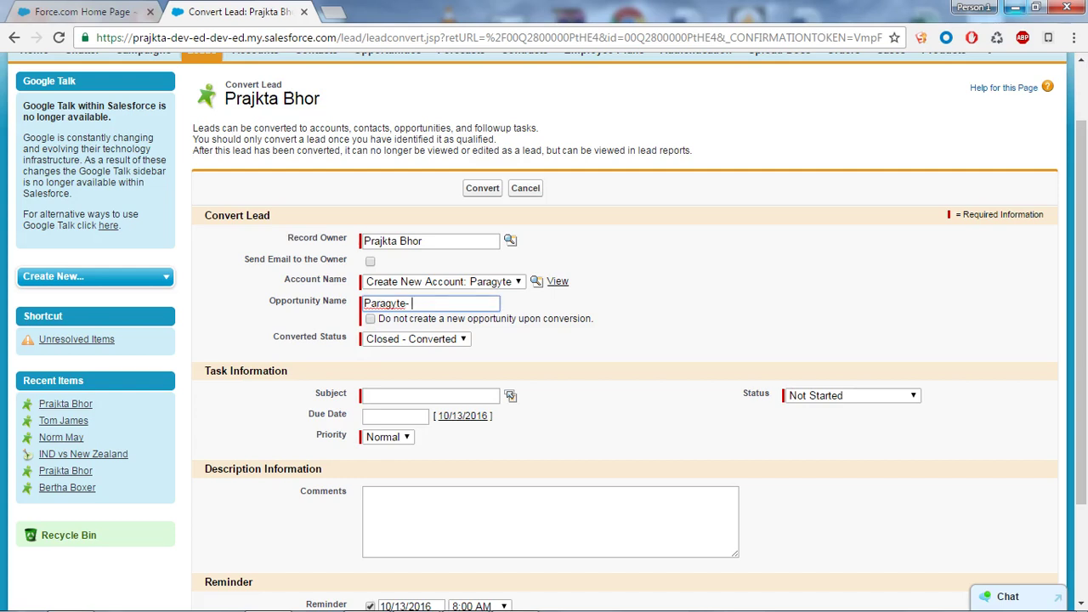
type("Test")
key("Tab")
key("Tab")
key("alt+Down")
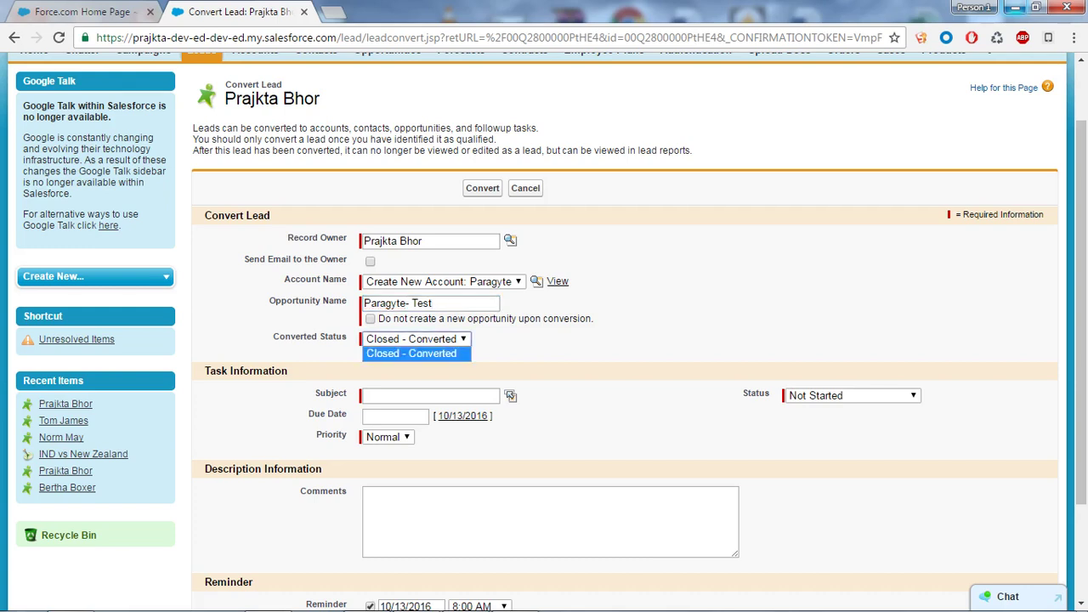
key("Return")
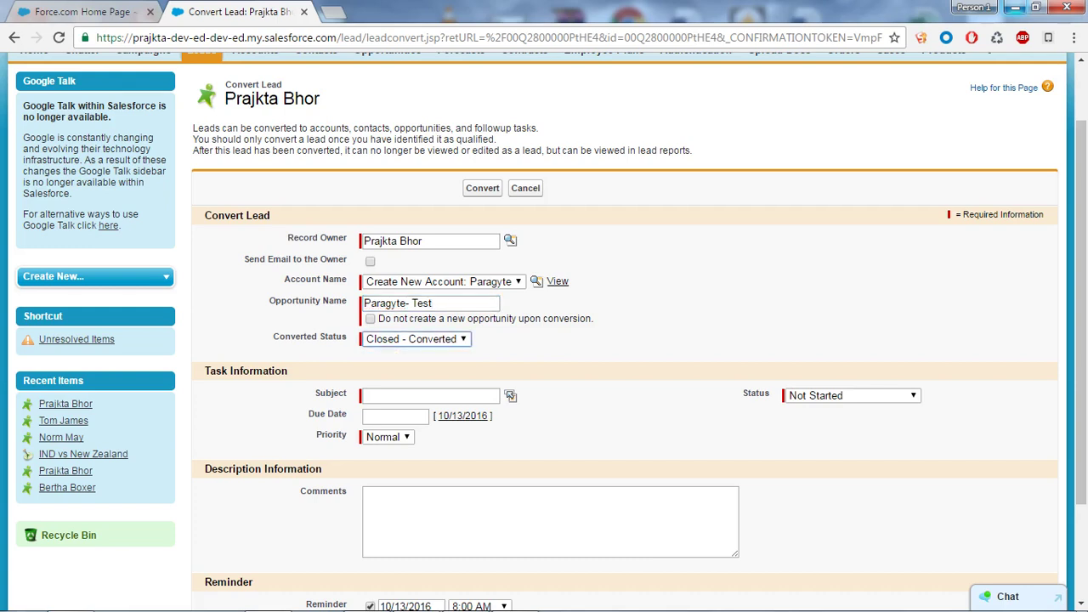
Give the follow-up task subject Other, Low priority, today's due date and In Progress status
left_click(510, 395)
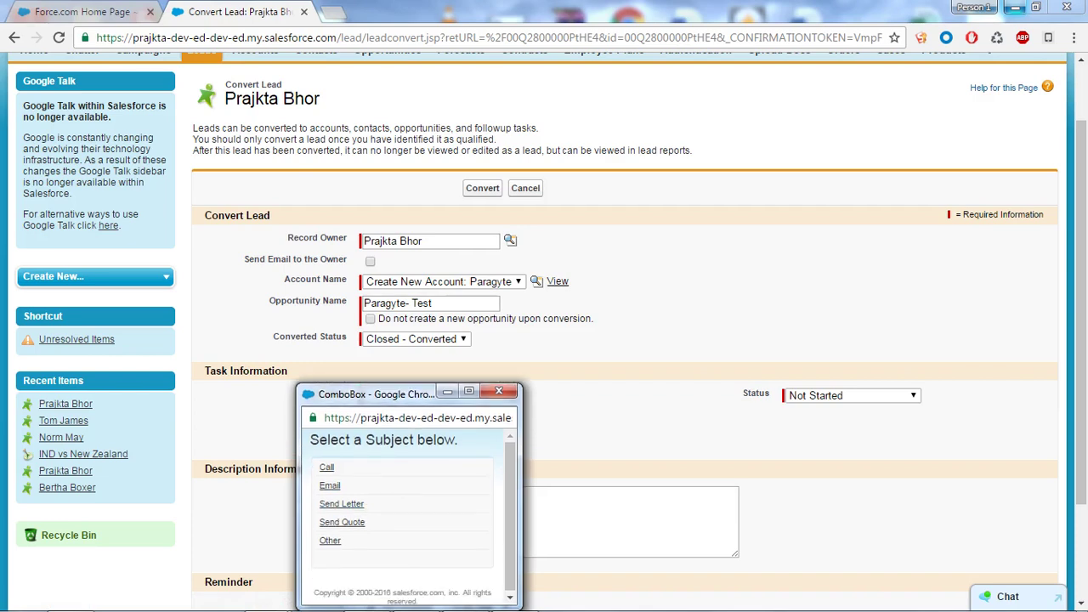
left_click(330, 540)
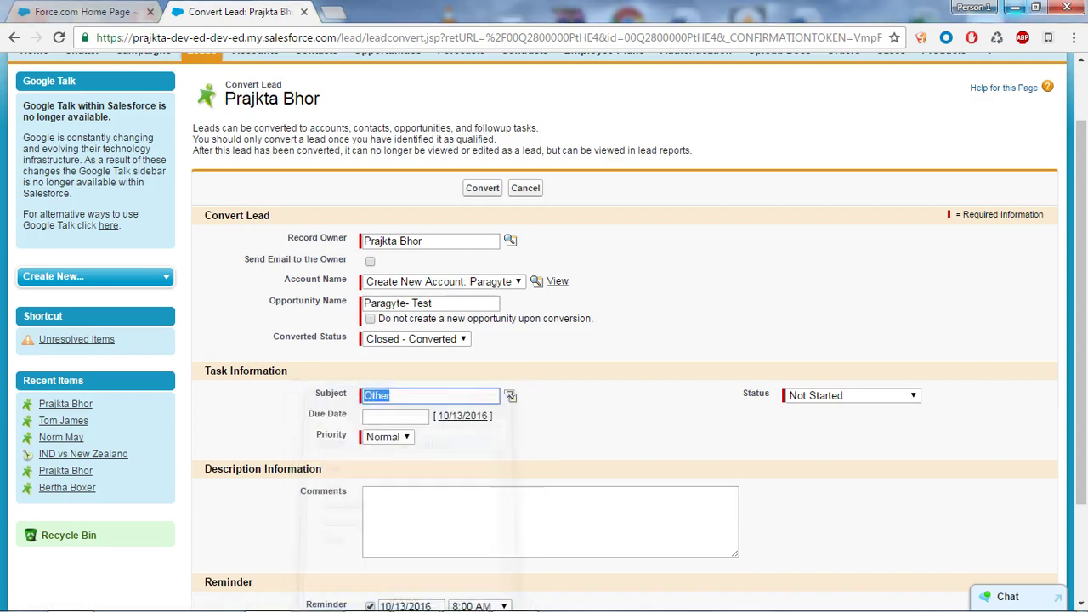
scroll(510, 340, "down", 1)
key("Tab")
key("Tab")
key("Tab")
key("Tab")
key("alt+Down")
key("Down")
key("Return")
key("Return")
key("Tab")
key("Tab")
key("alt+Down")
key("Down")
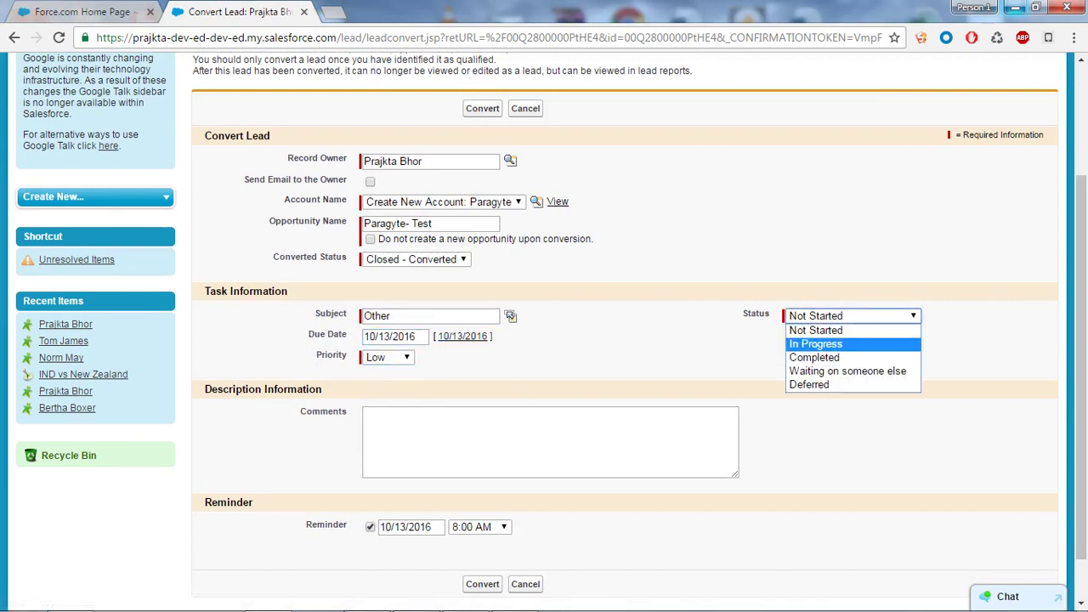
key("Return")
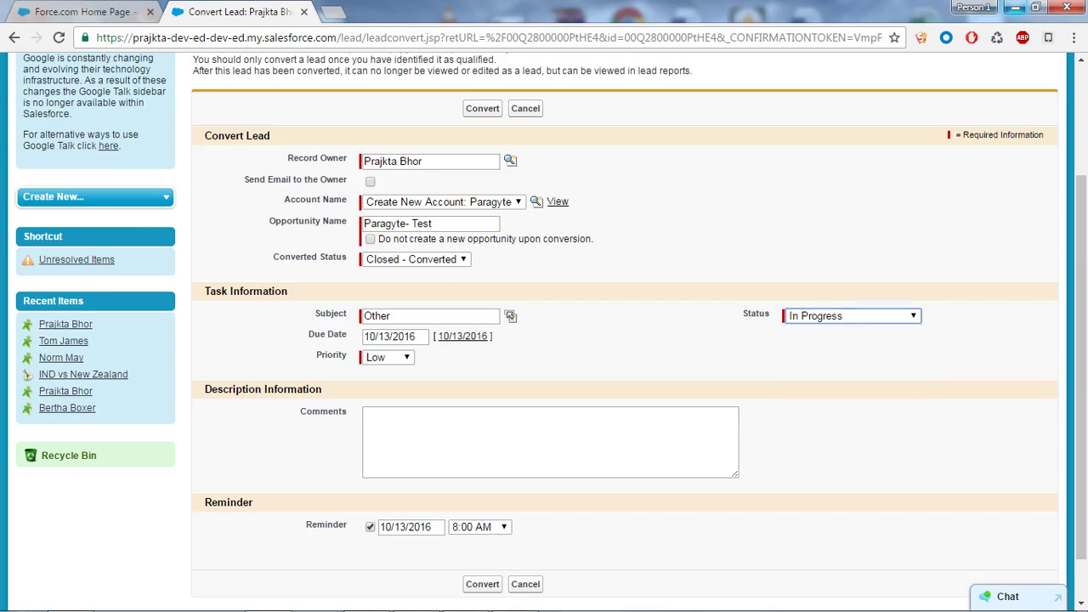
Highlight the page notes on what a lead converts into and that it must be qualified
scroll(544, 331, "down", 1)
scroll(543, 331, "up", 2)
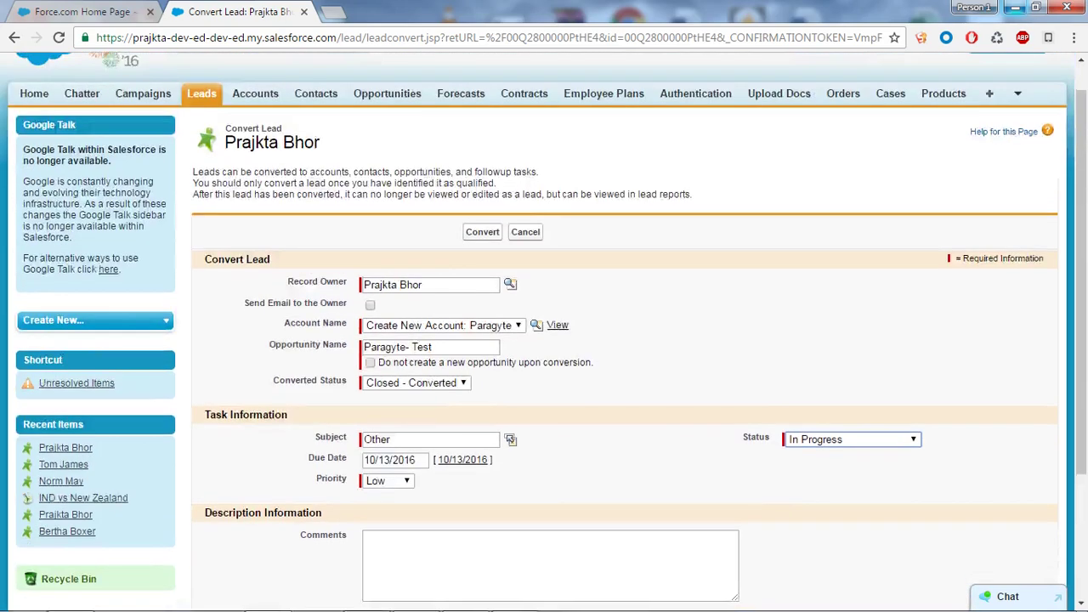
scroll(544, 331, "down", 1)
scroll(543, 332, "up", 2)
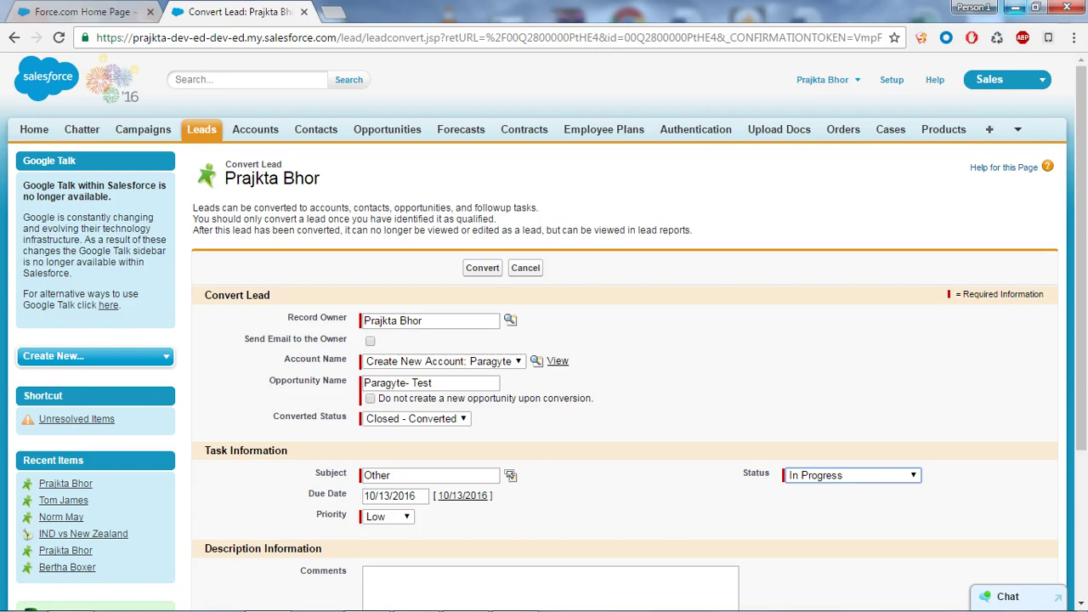
left_click_drag(309, 207, 511, 208)
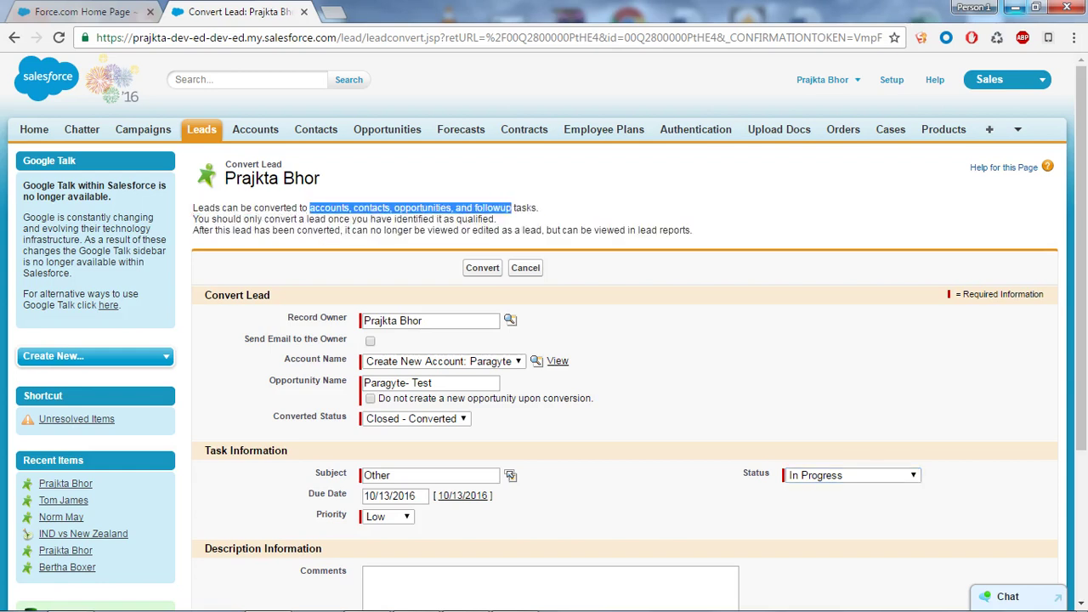
left_click(511, 208)
left_click_drag(217, 218, 286, 219)
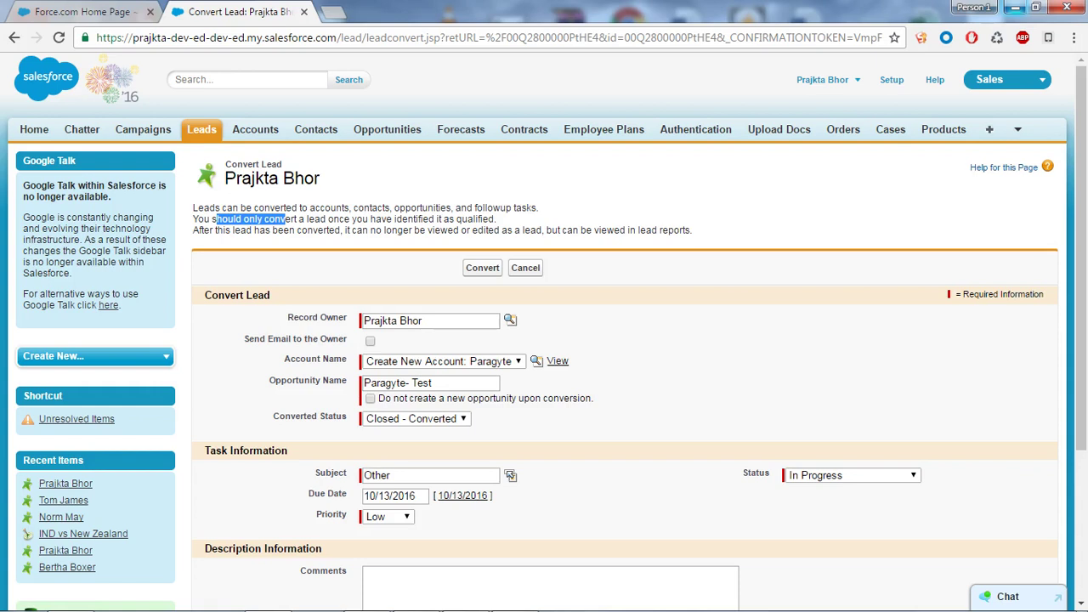
left_click_drag(442, 219, 493, 218)
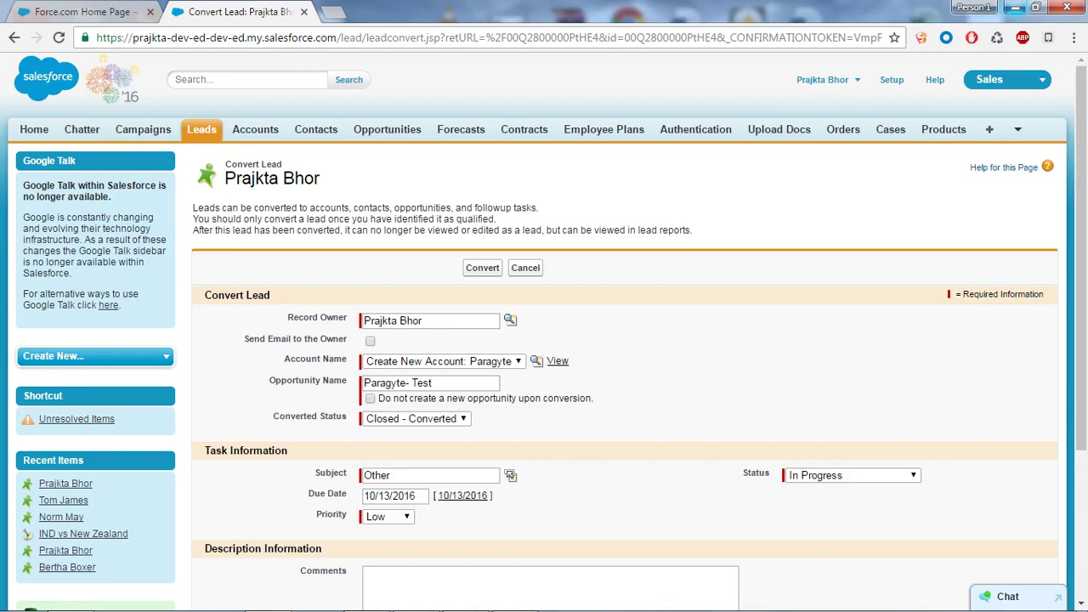
Open Accounts, Contacts and Opportunities homes in background tabs and load the Today accounts view
middle_click(255, 129)
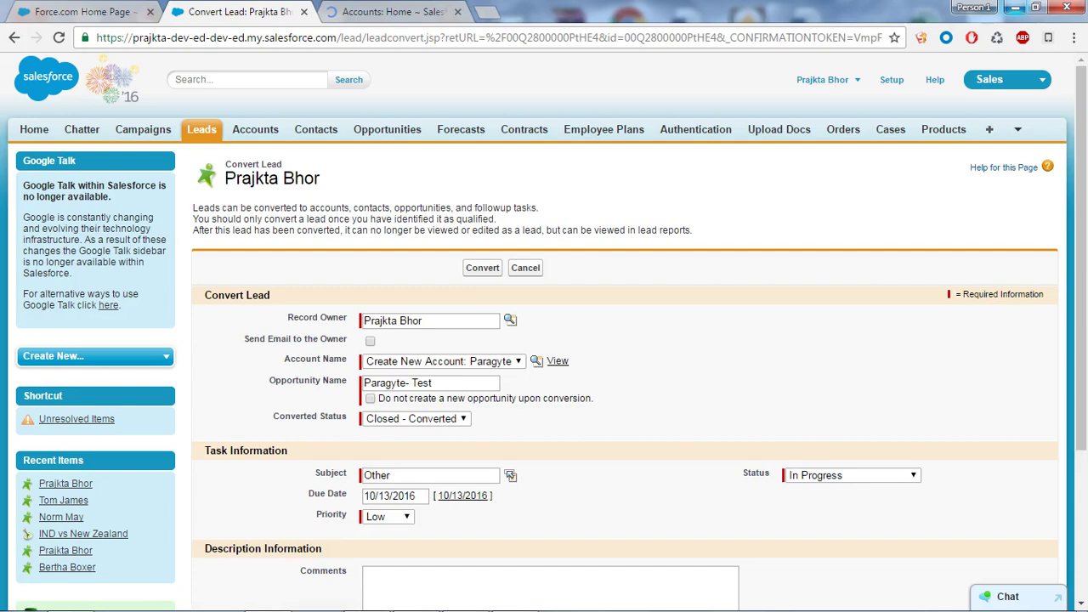
middle_click(315, 129)
middle_click(387, 129)
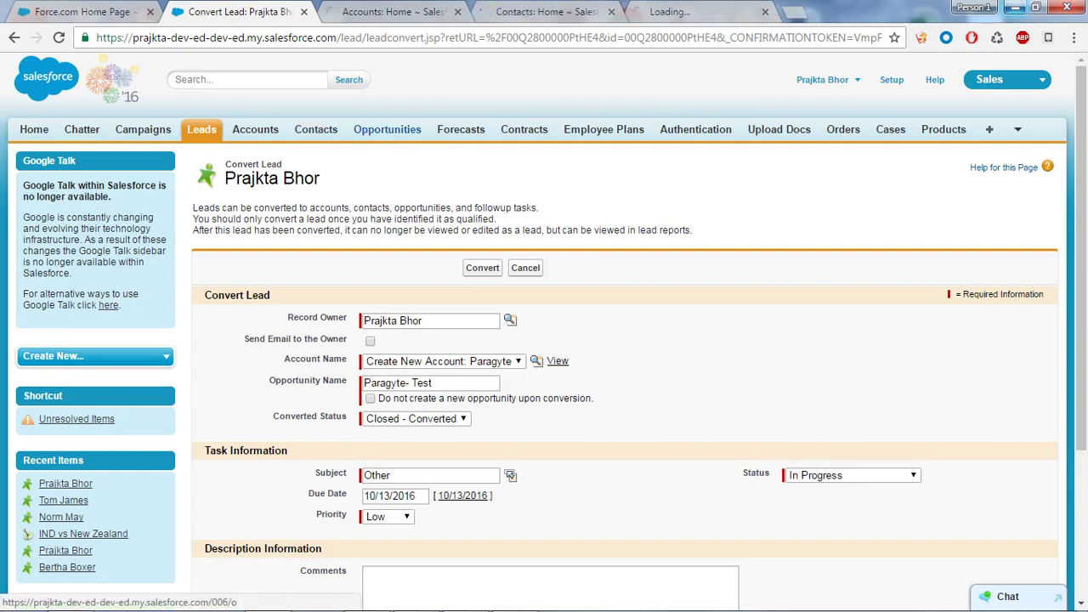
key("ctrl+Tab")
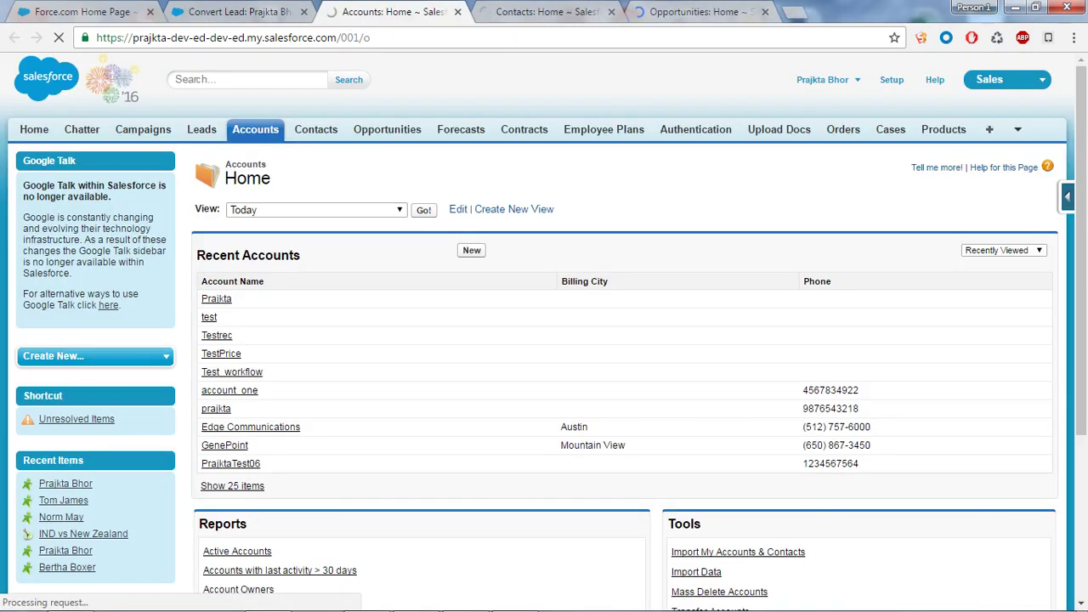
left_click(315, 209)
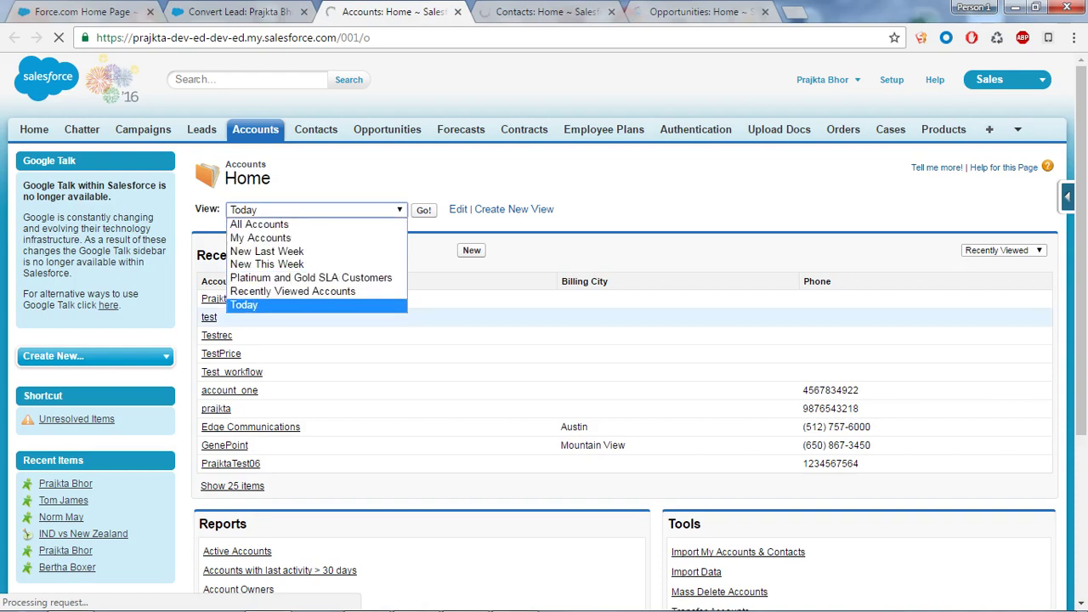
key("Return")
key("Tab")
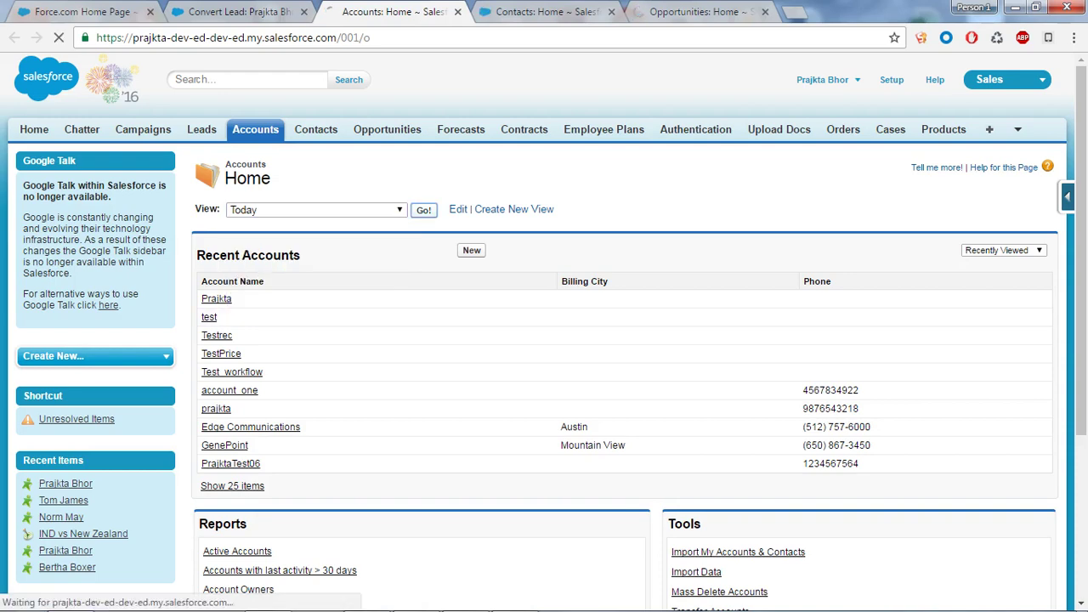
key("Return")
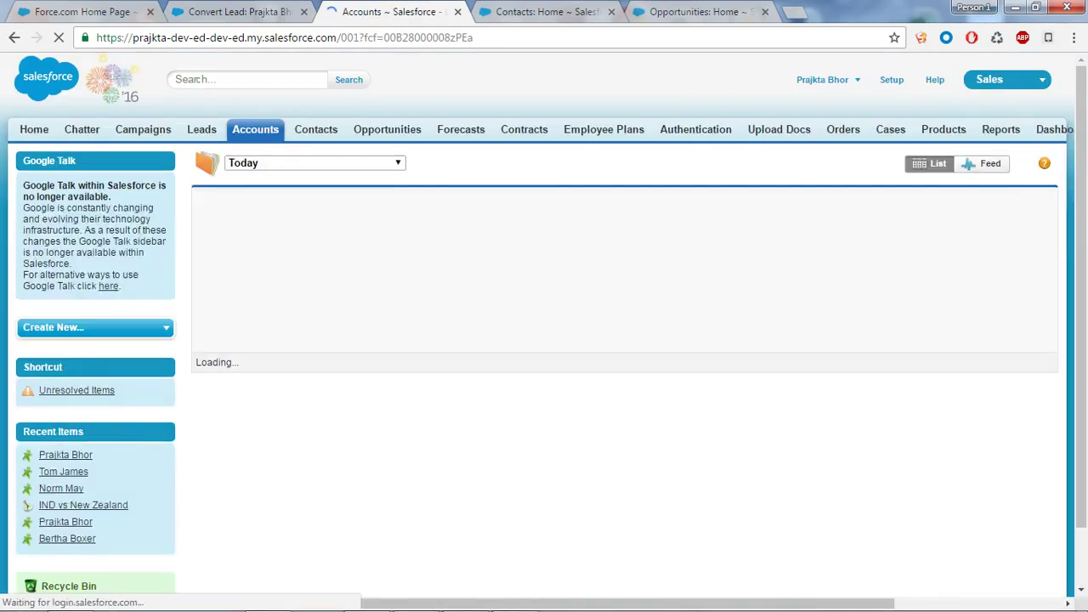
Cycle through the Contacts, Opportunities and Accounts tabs and return to the Convert Lead form
key("ctrl+Tab")
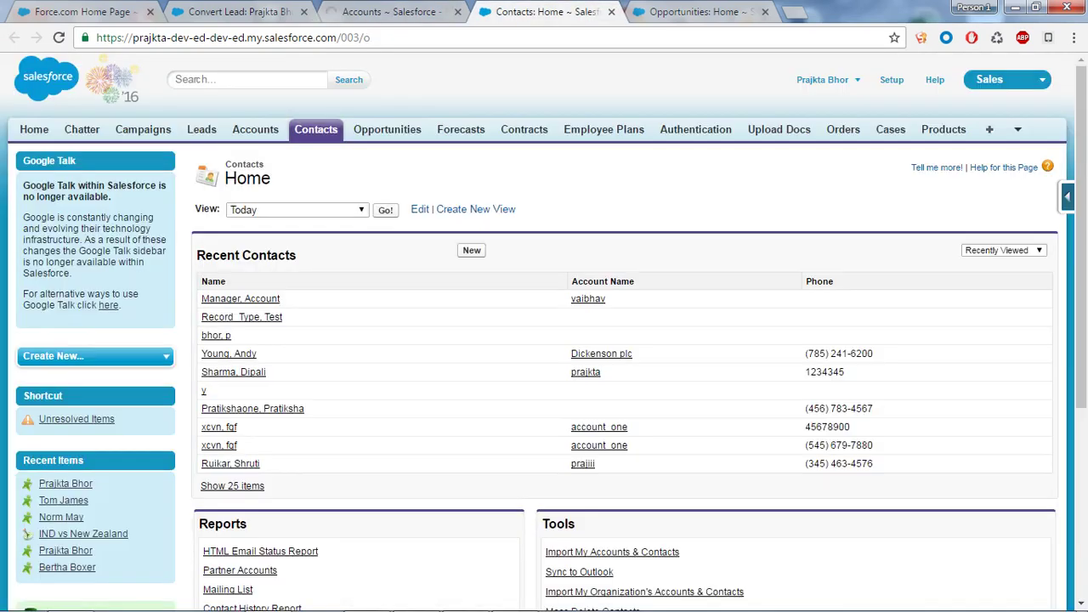
key("ctrl+Tab")
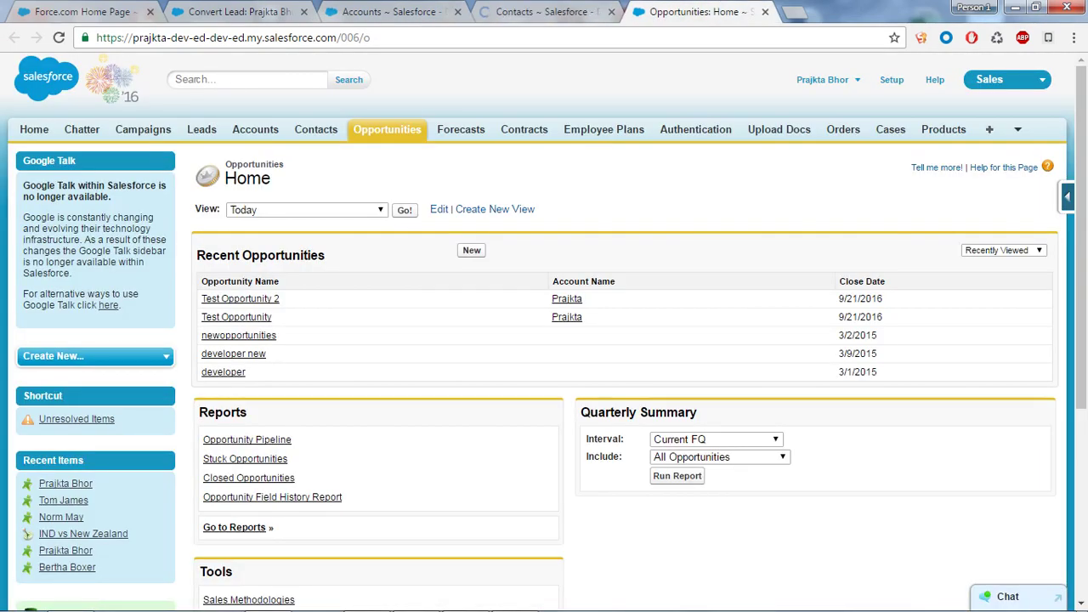
key("ctrl+shift+Tab")
key("ctrl+shift+Tab")
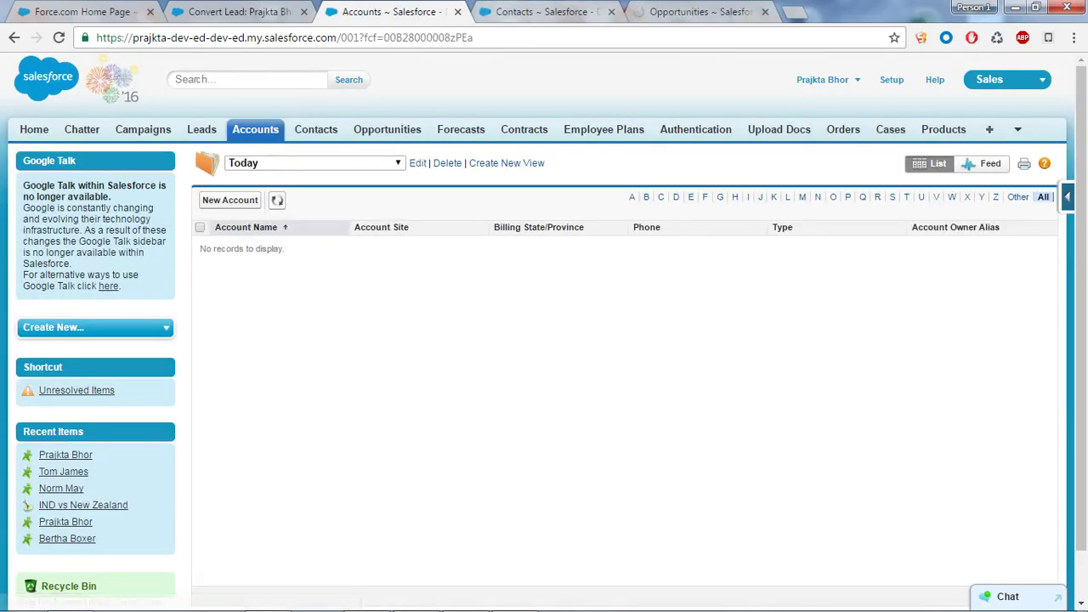
key("ctrl+Tab")
key("ctrl+Tab")
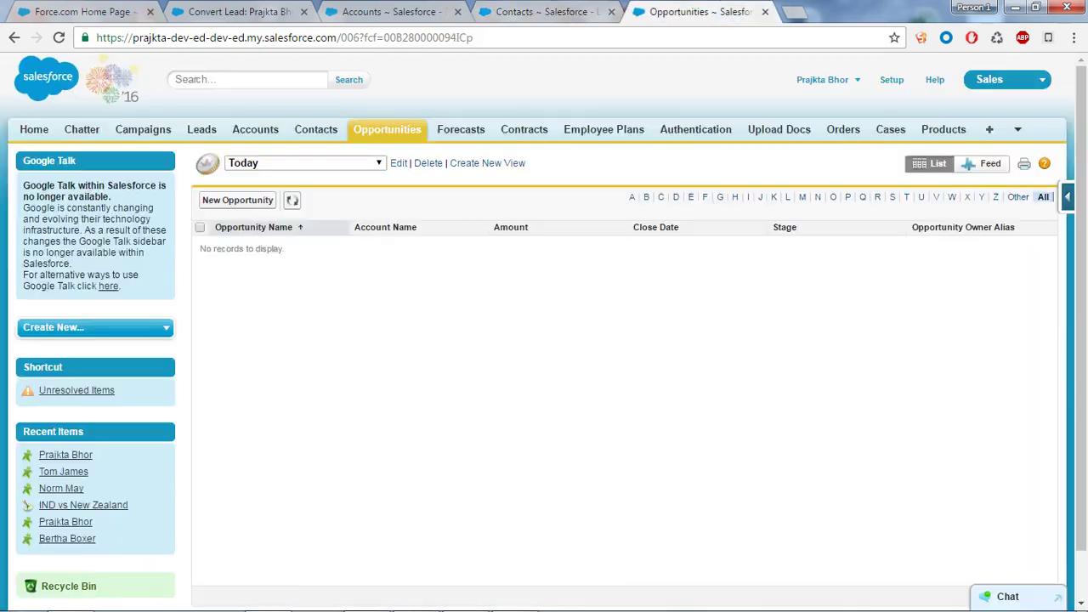
key("ctrl+Tab")
key("ctrl+Tab")
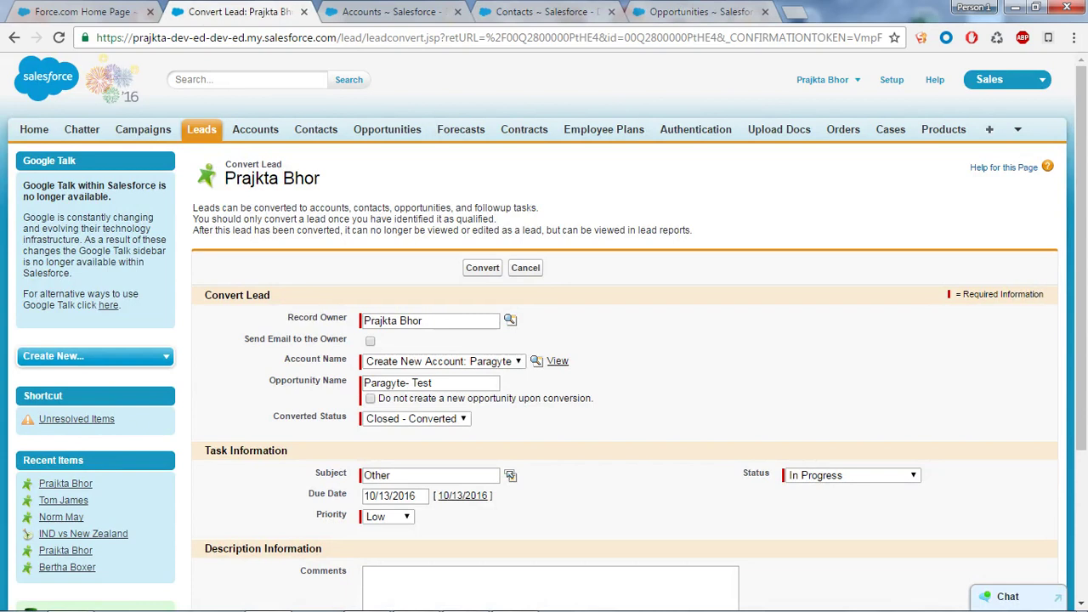
Convert the lead and check the accounts list for the new Paragyte account
left_click(482, 267)
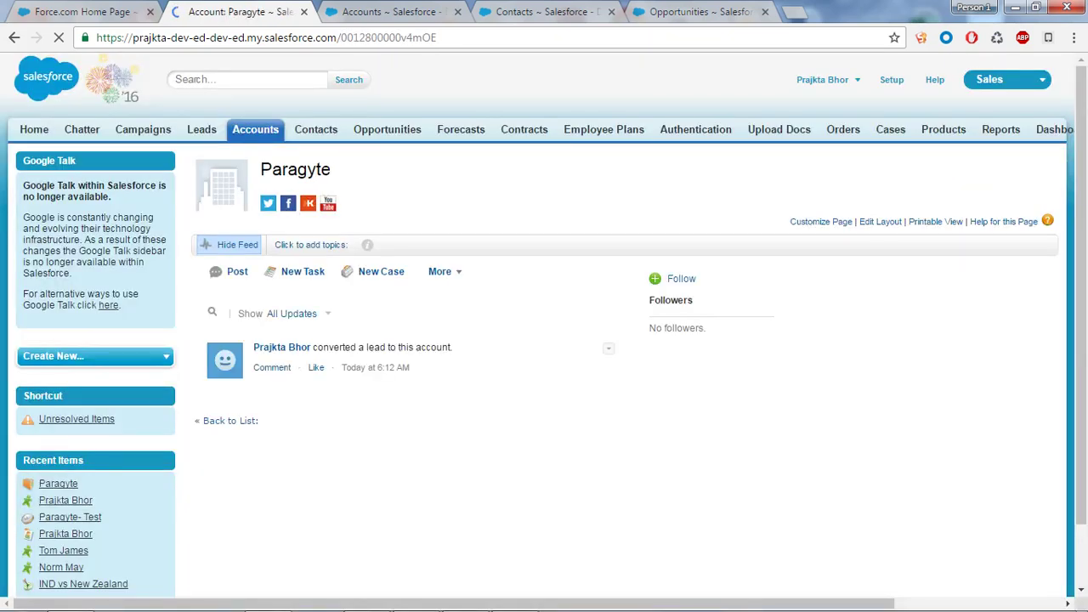
left_click_drag(194, 166, 320, 170)
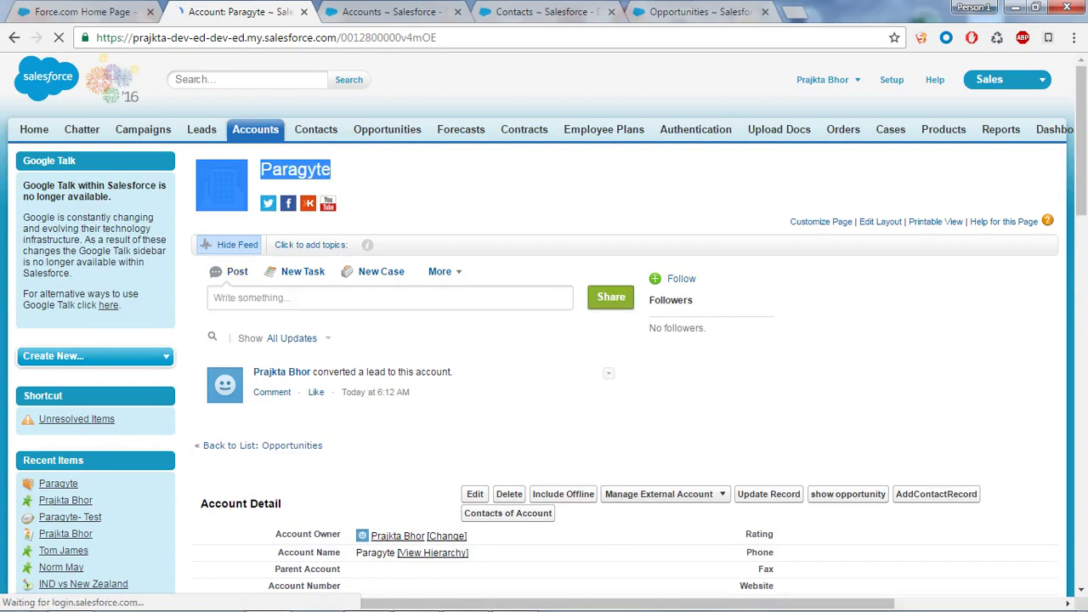
key("ctrl+Tab")
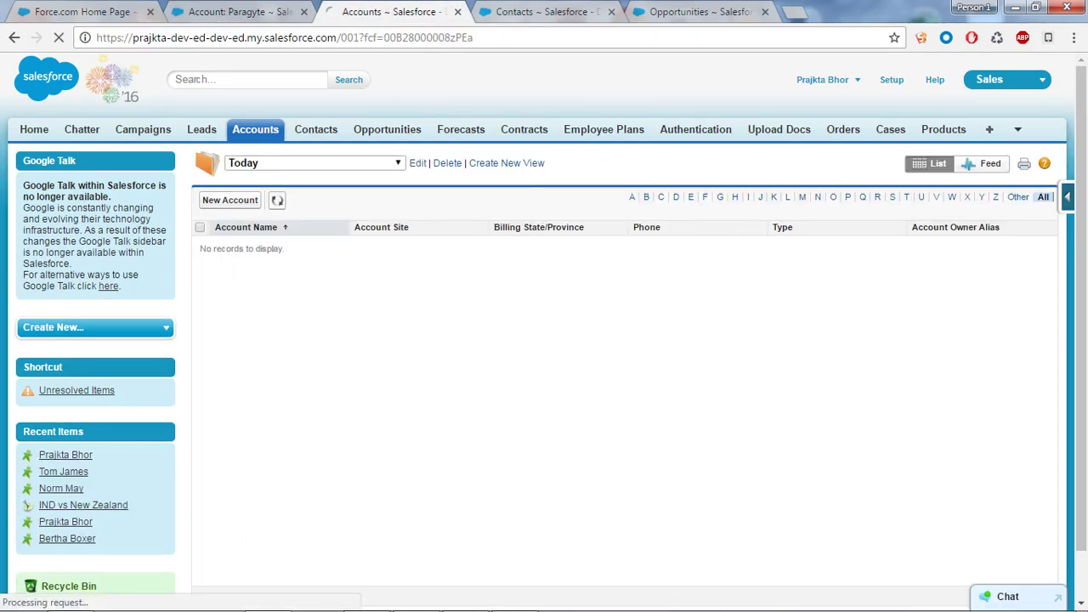
key("ctrl+Tab")
key("ctrl+Tab")
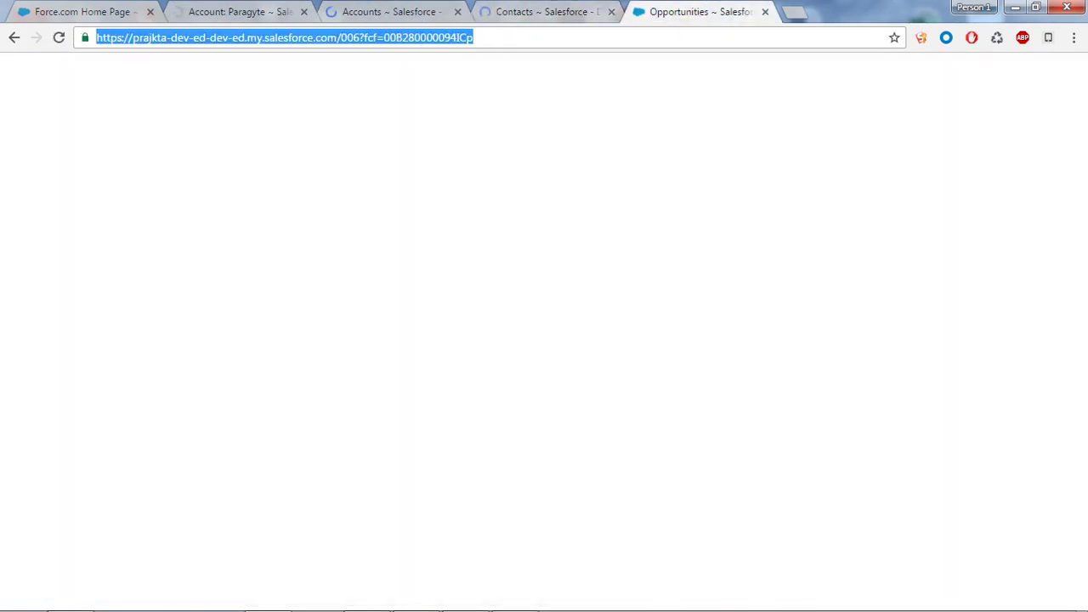
key("ctrl+3")
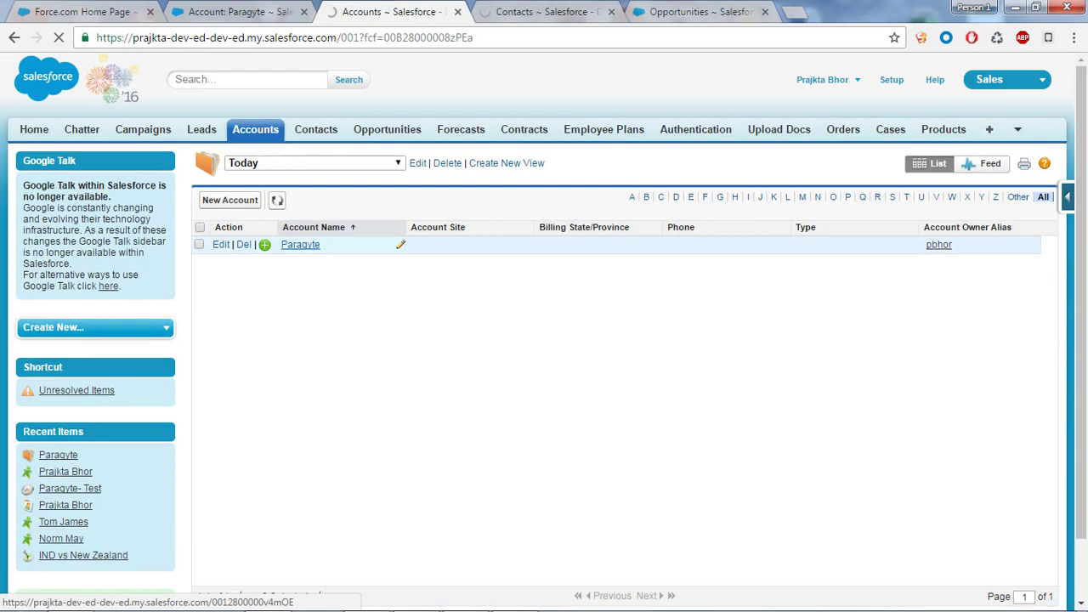
Review the new contact, the Paragyte- Test opportunity and the Paragyte account, then open Leads Home
key("ctrl+Tab")
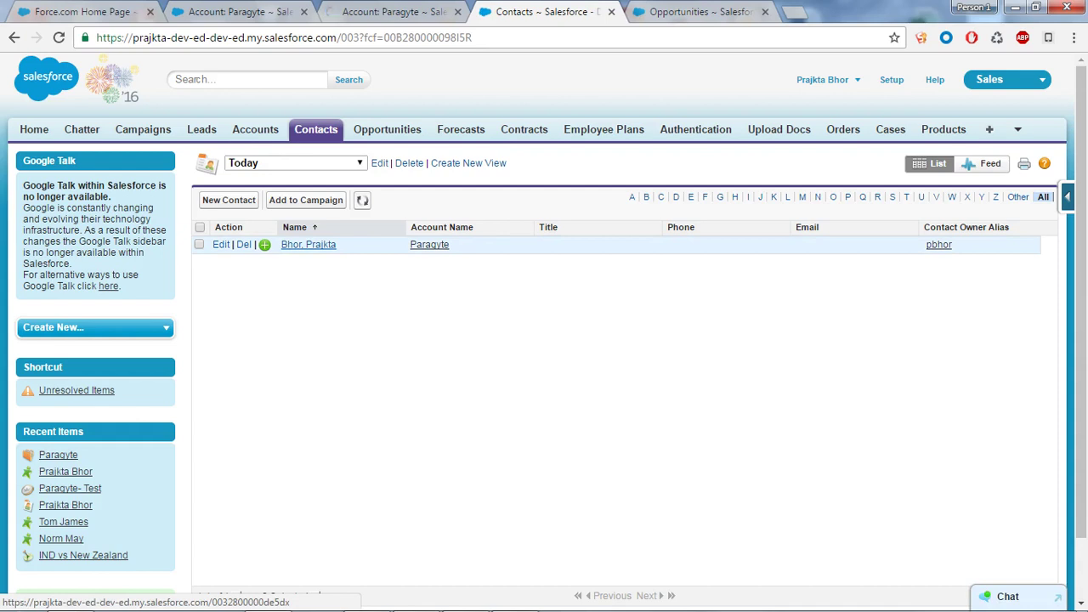
left_click(309, 244)
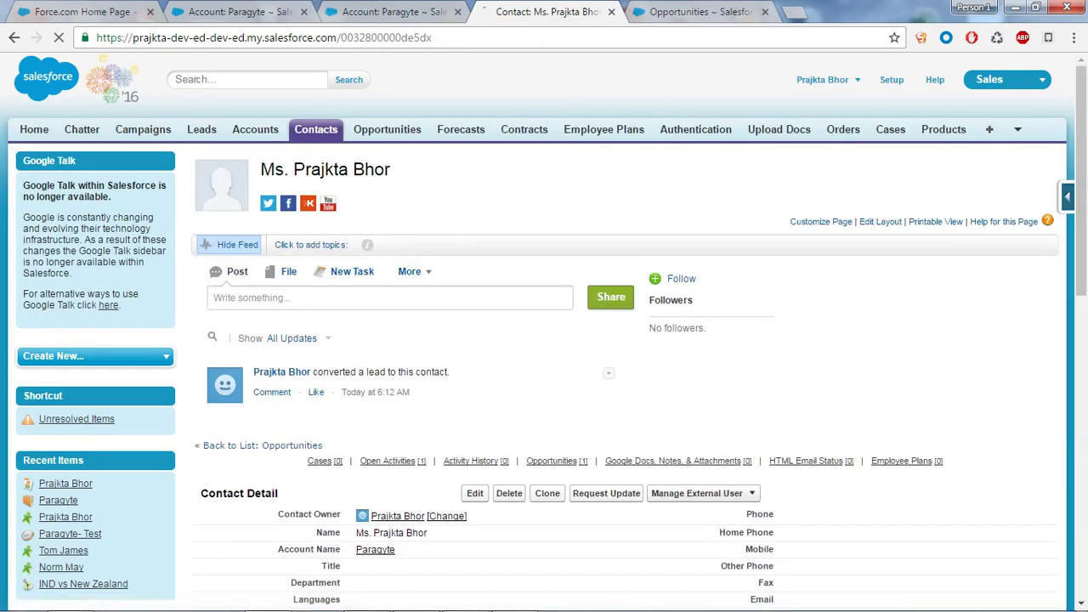
key("ctrl+Tab")
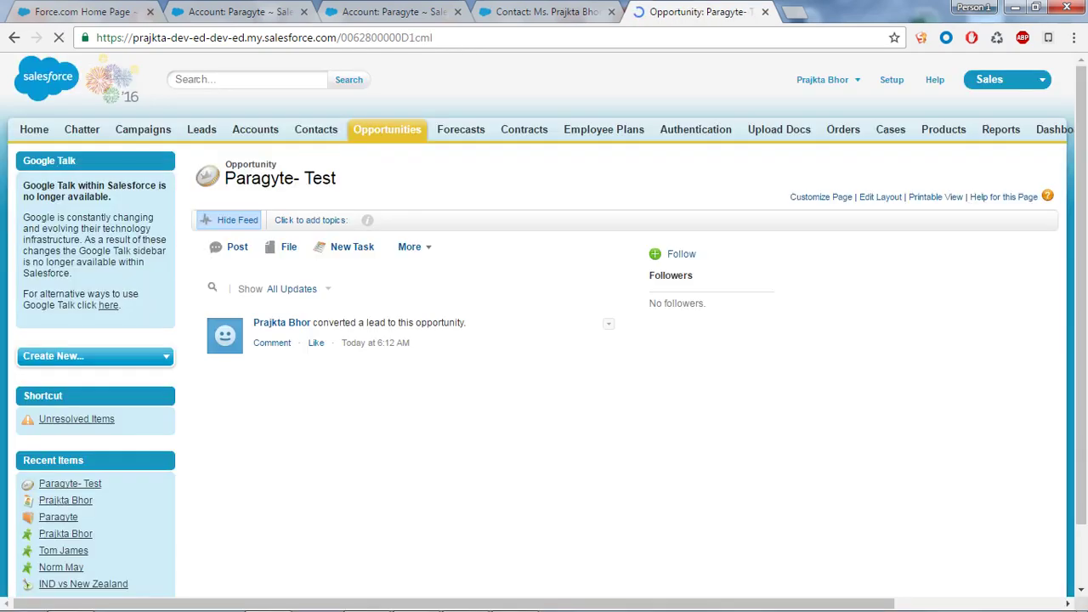
scroll(544, 340, "down", 4)
key("ctrl+3")
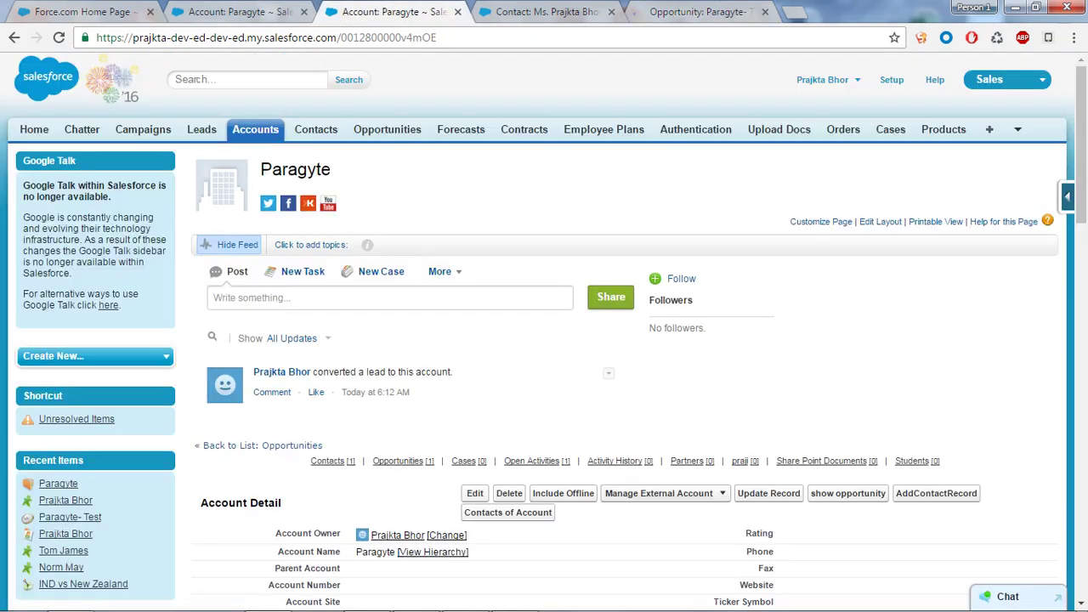
key("ctrl+2")
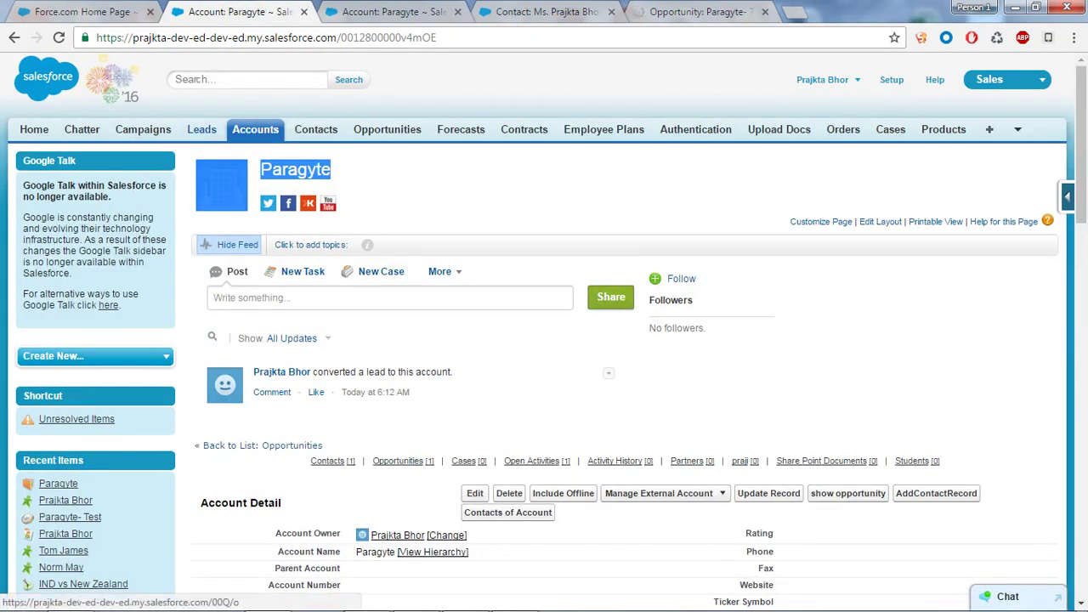
left_click(201, 129, "ctrl")
key("ctrl+6")
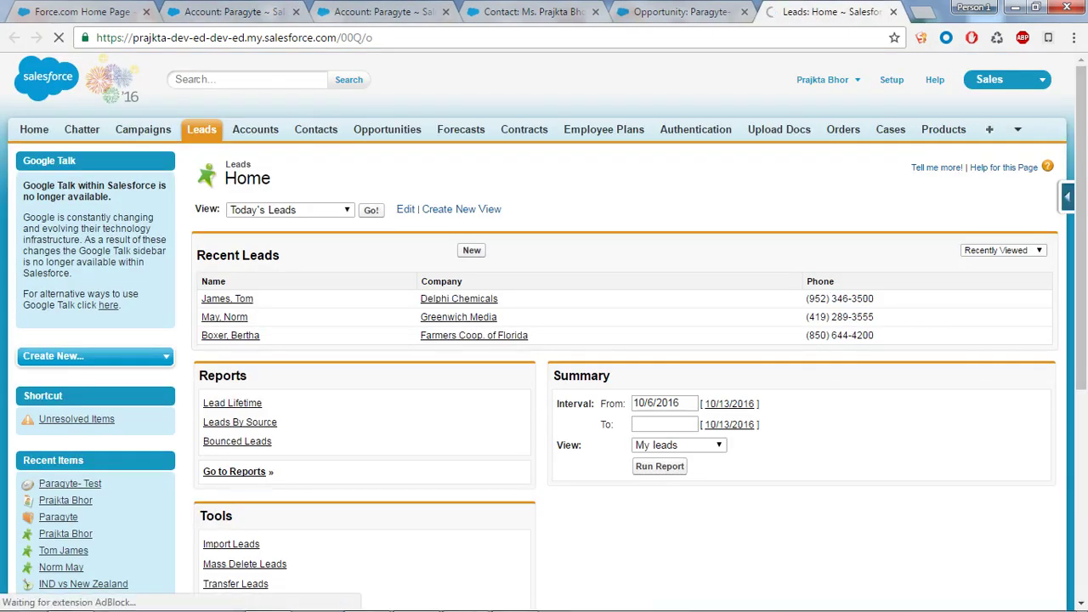
Switch the leads list to the Today view, confirm it is empty, then return to Leads Home
left_click(289, 209)
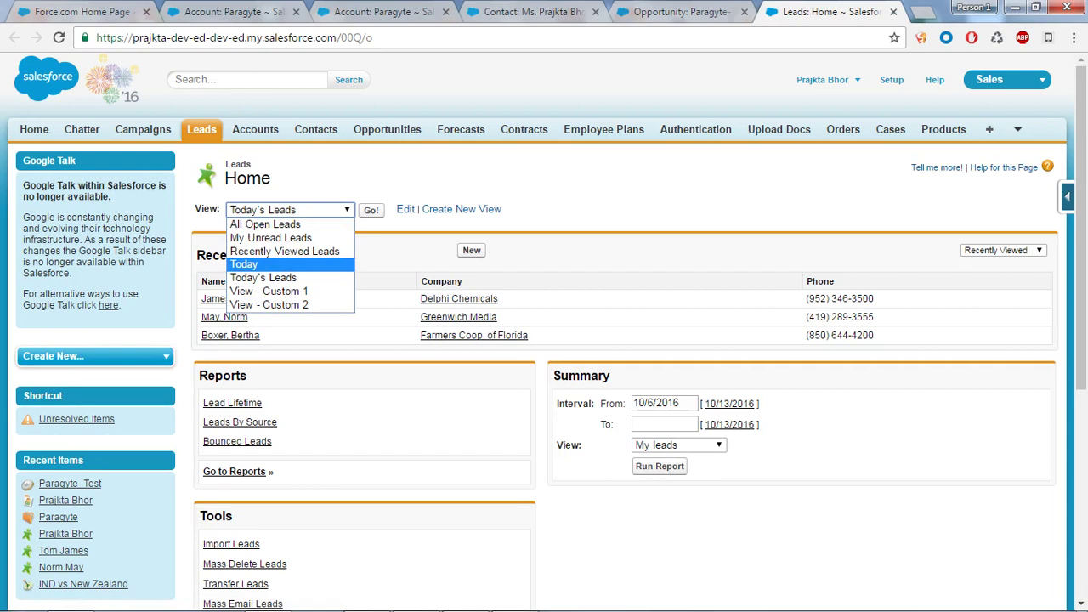
left_click(255, 264)
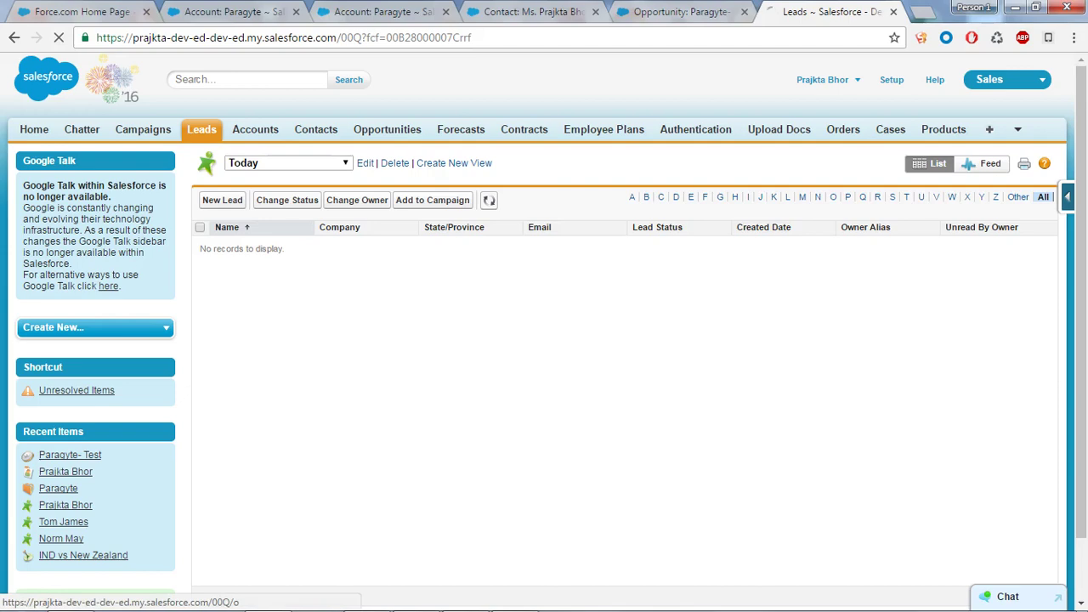
left_click(201, 130)
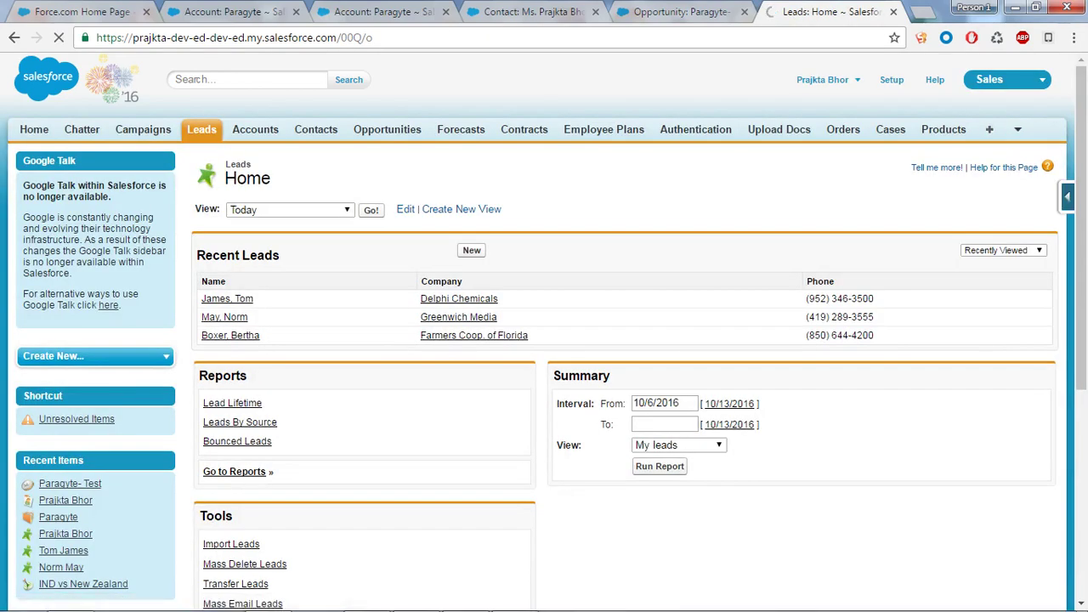
scroll(543, 315, "down", 1)
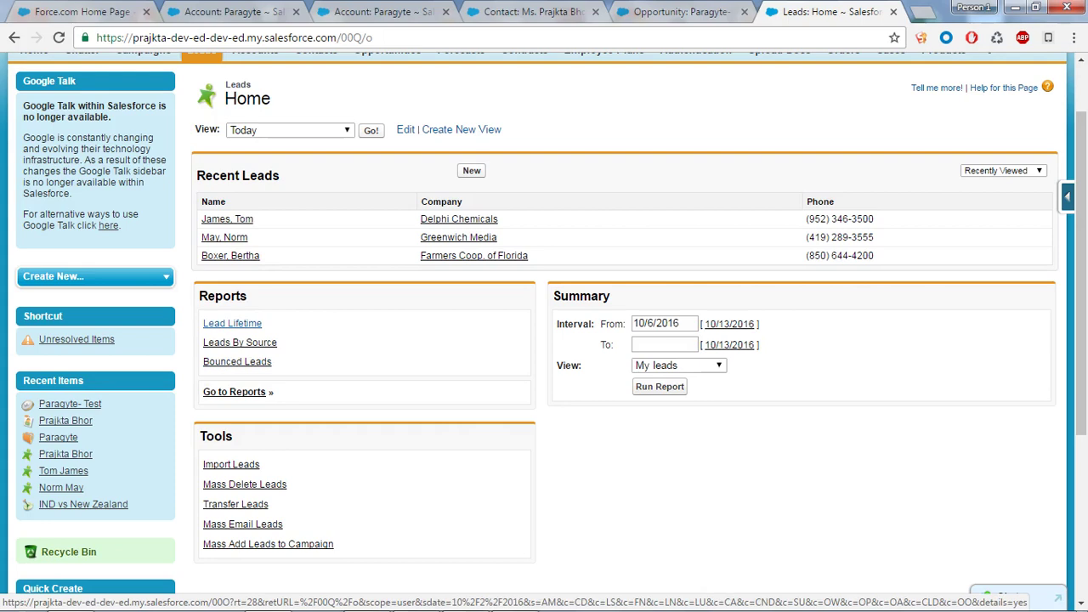
Review the Paragyte account's billing address, the converted contact and the Paragyte- Test opportunity
left_click(374, 12)
scroll(543, 340, "down", 1)
scroll(544, 331, "down", 3)
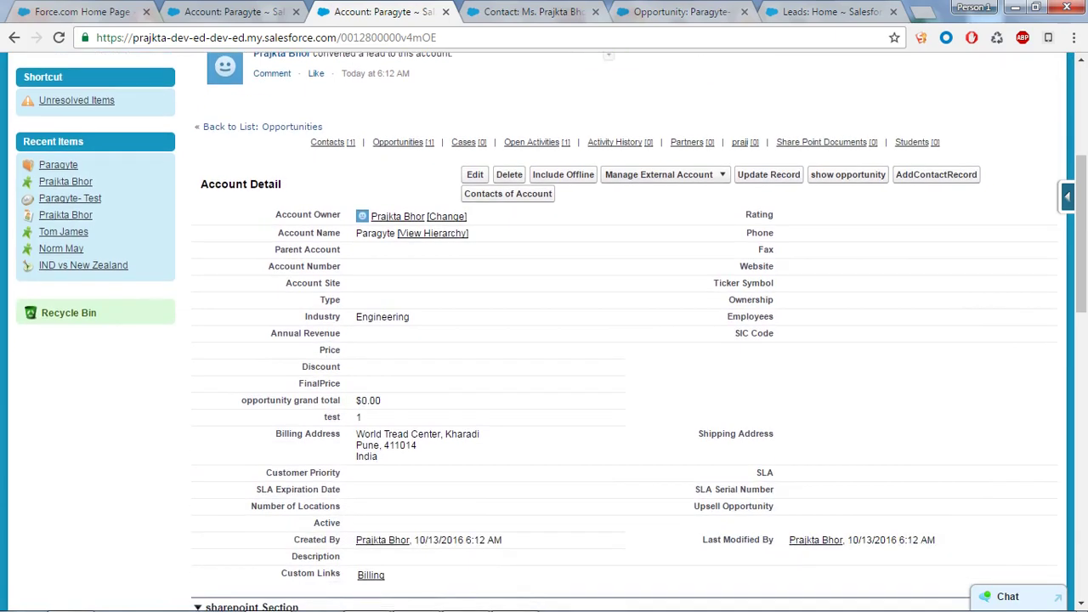
triple_click(619, 445)
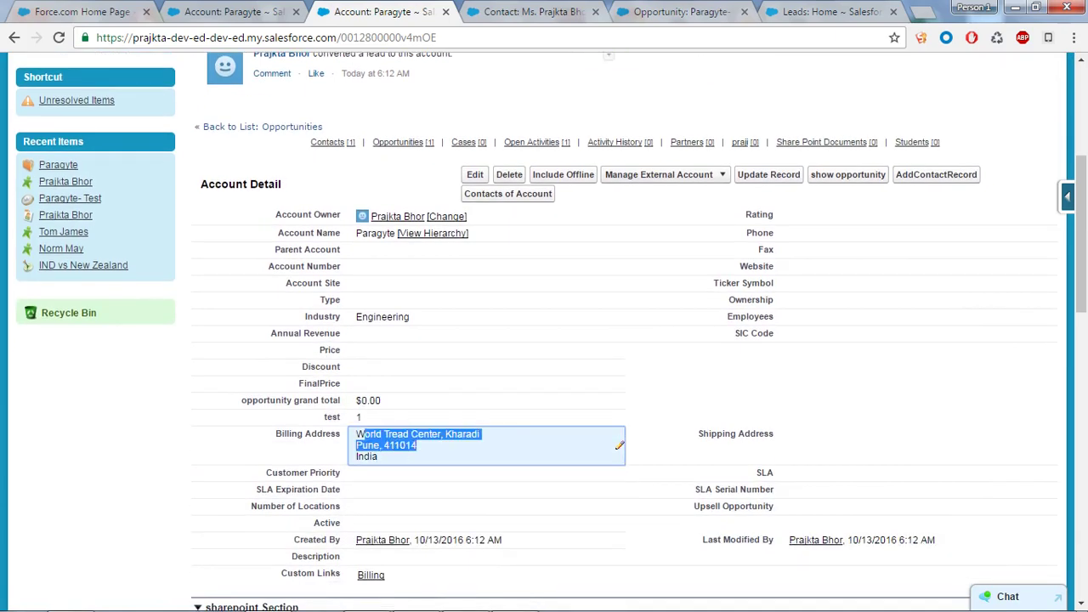
key("ctrl+Tab")
scroll(619, 345, "down", 3)
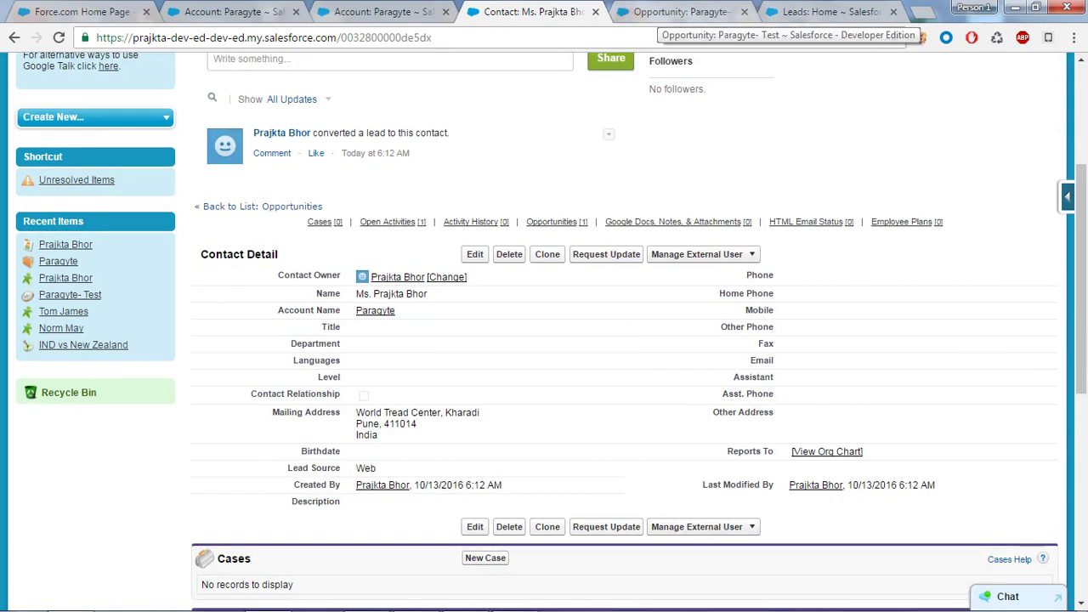
key("ctrl+Tab")
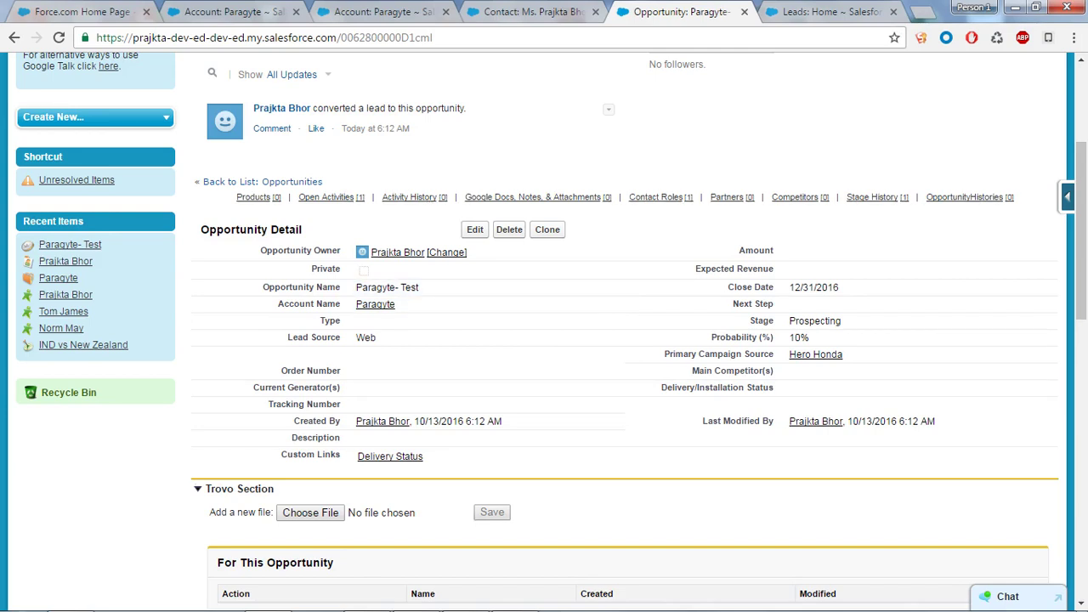
key("ctrl+t")
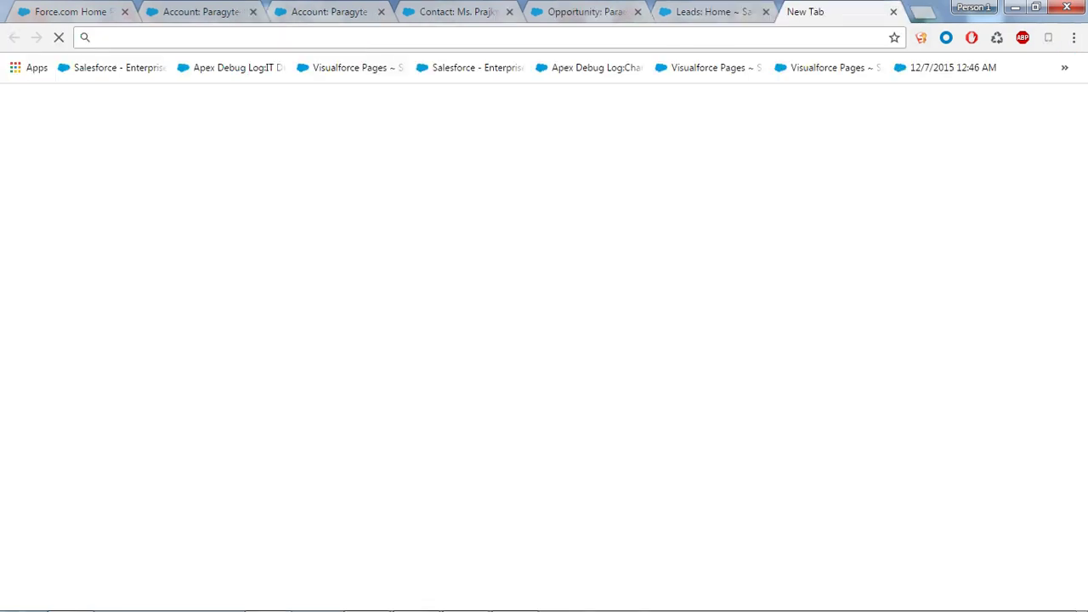
type("ww")
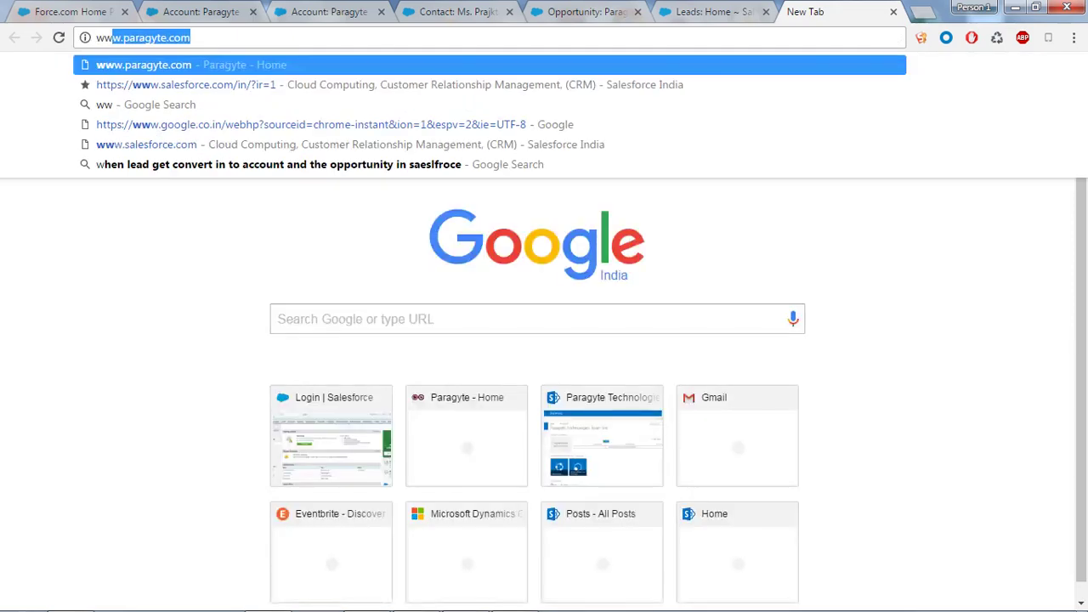
key("Return")
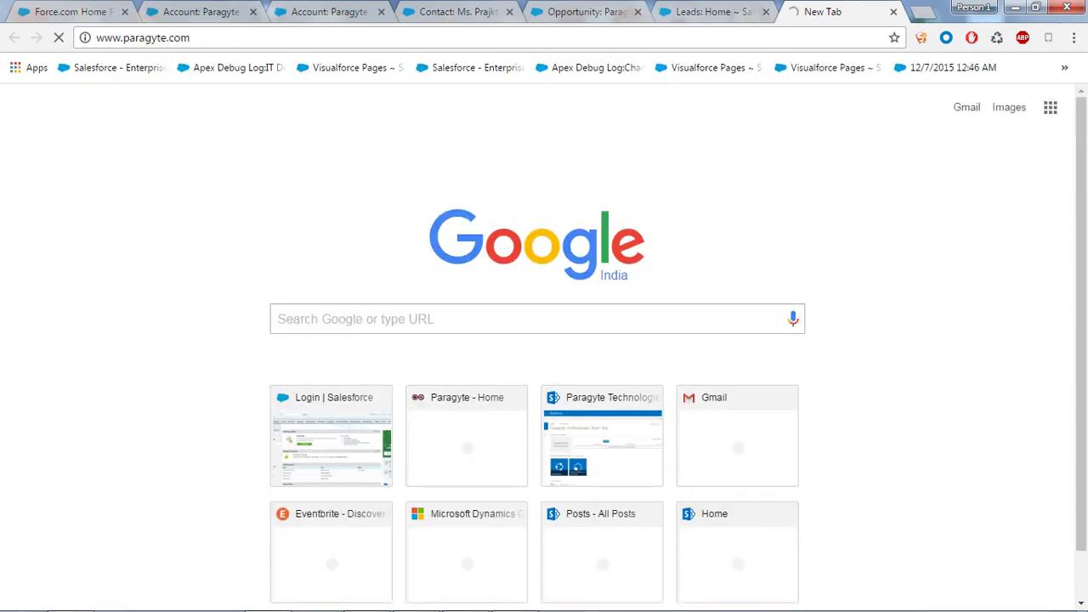